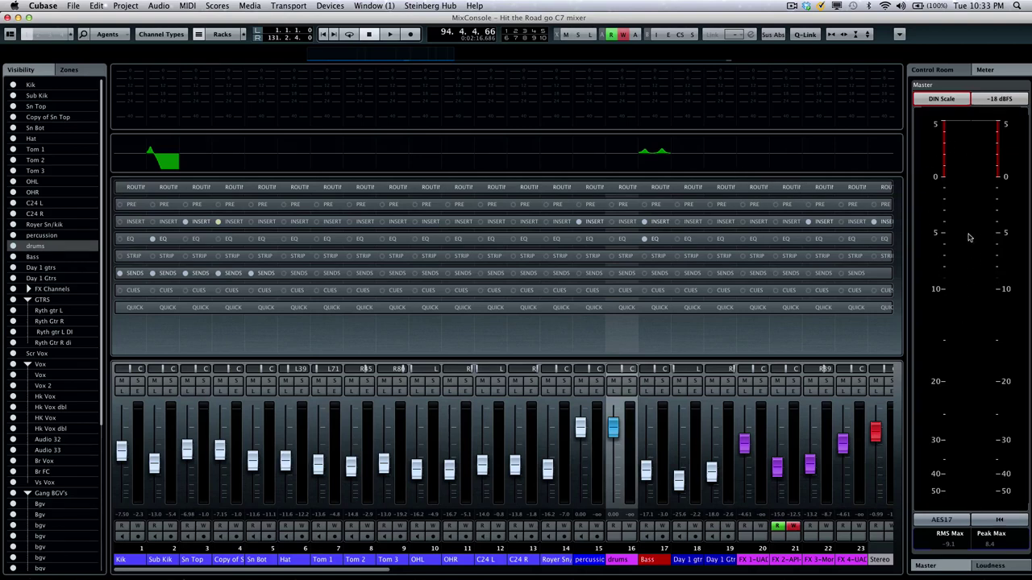
- Hide and then re-show the Control Room and Meter zone in the MixConsole window layout
click(16, 36)
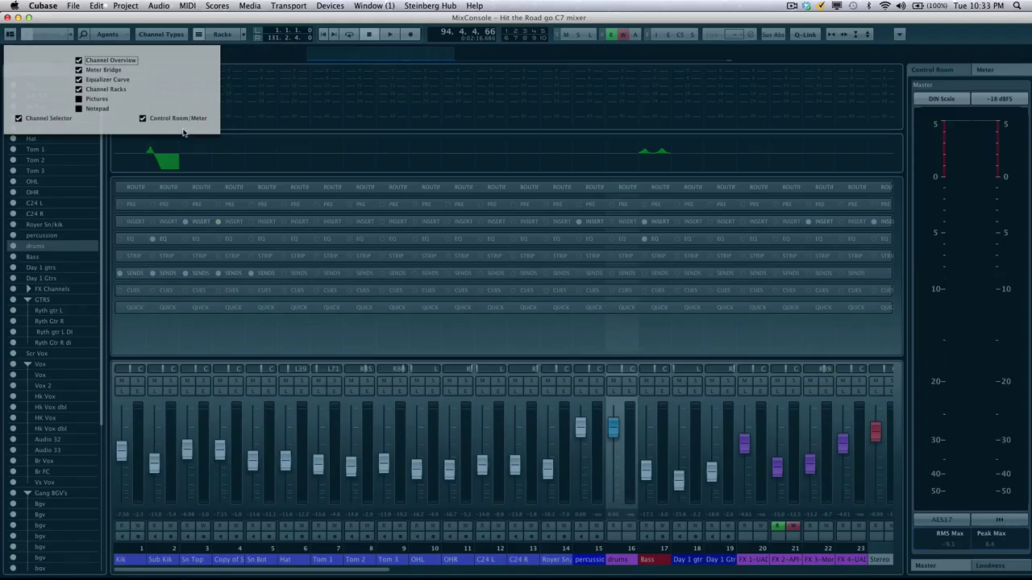
click(143, 118)
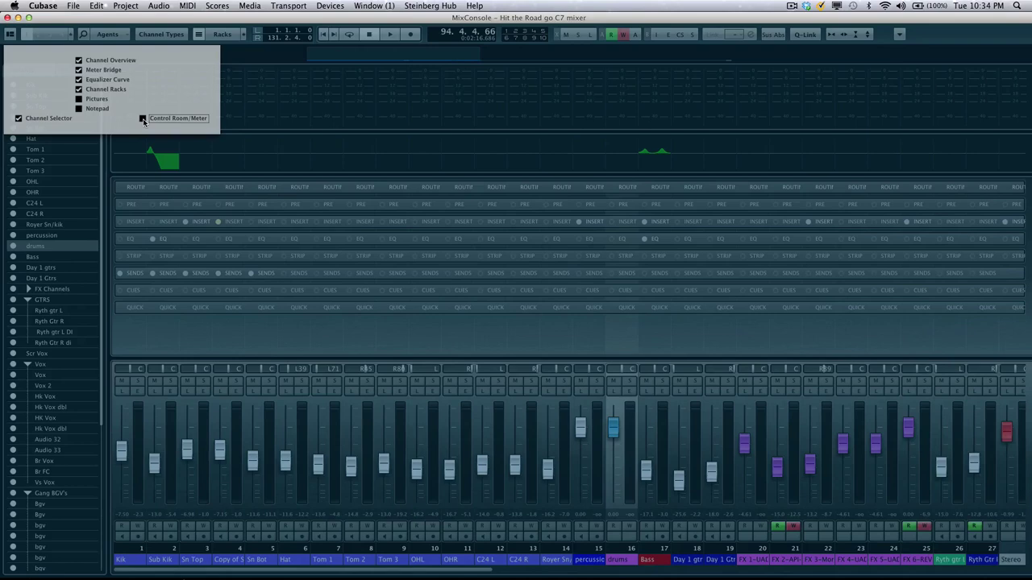
click(142, 119)
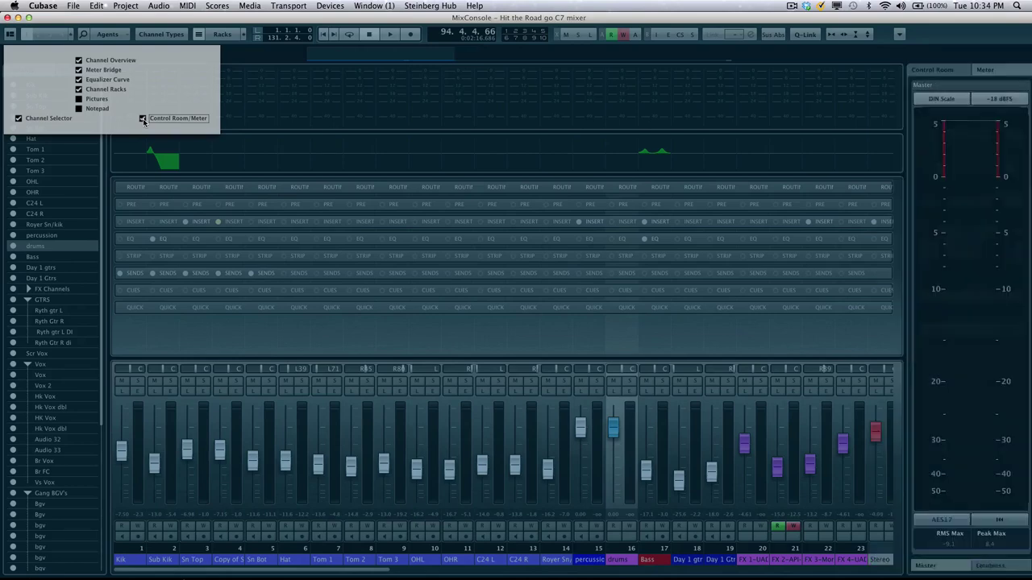
click(938, 211)
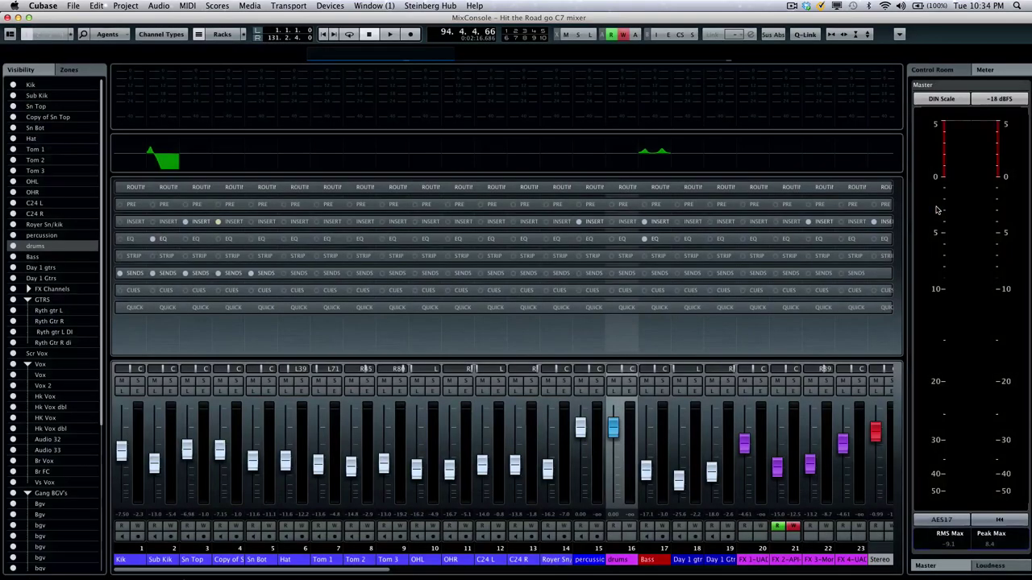
- Open VST Connections, view the External FX and External Instruments pages, then return to Studio
click(901, 35)
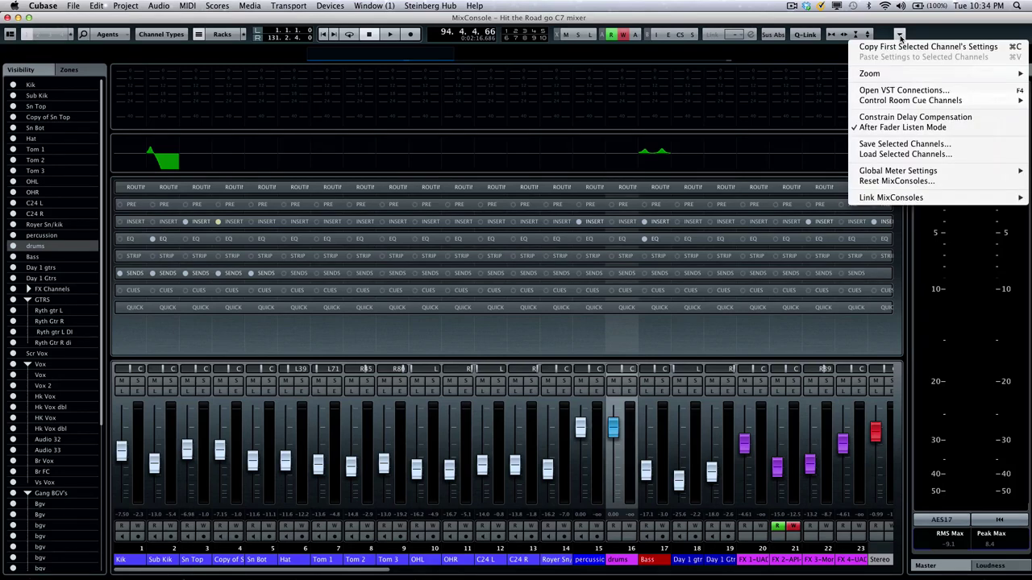
click(904, 90)
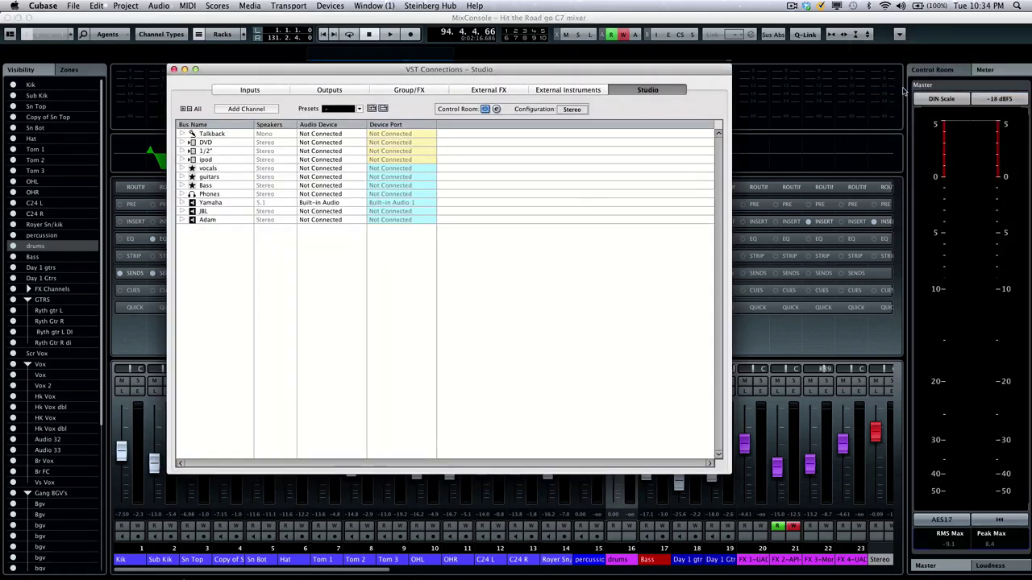
click(487, 89)
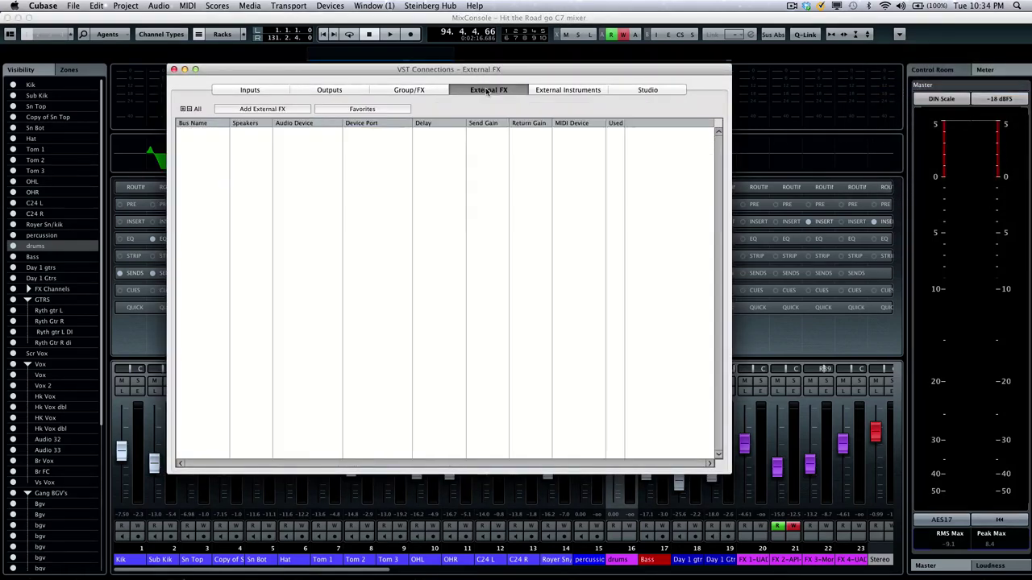
click(551, 90)
click(628, 90)
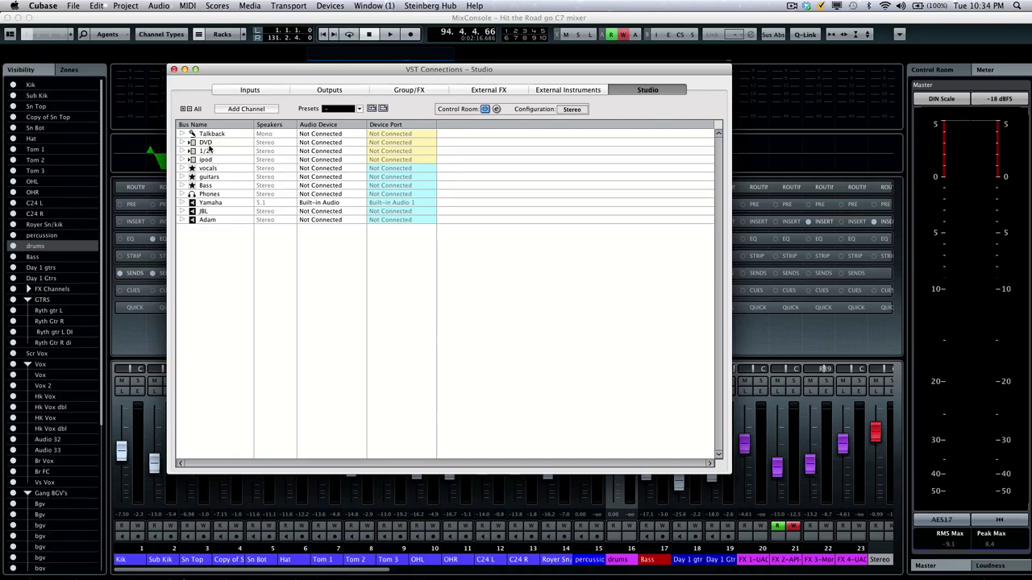
- Add a Control Room external input named DAT
right_click(217, 261)
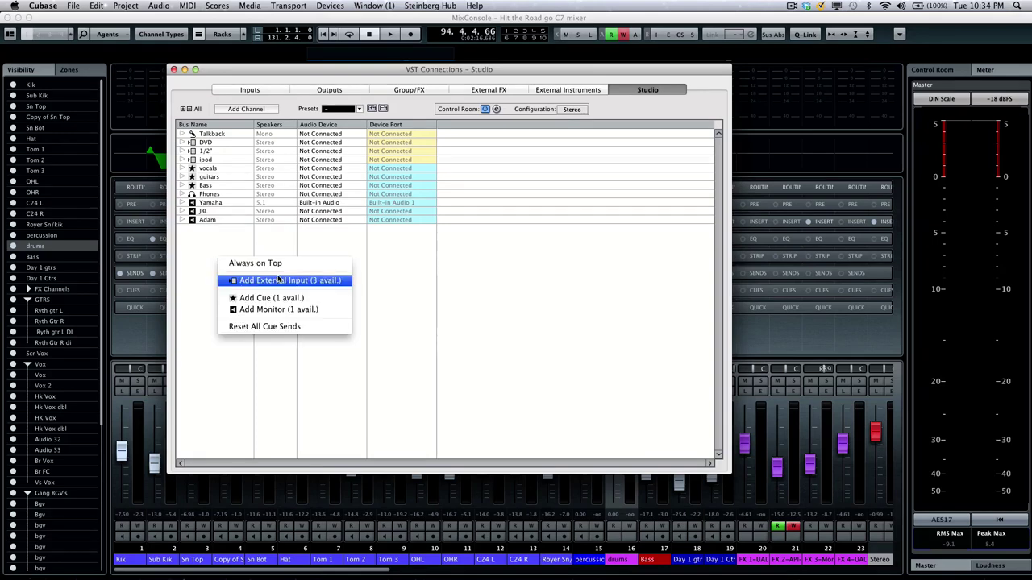
click(318, 281)
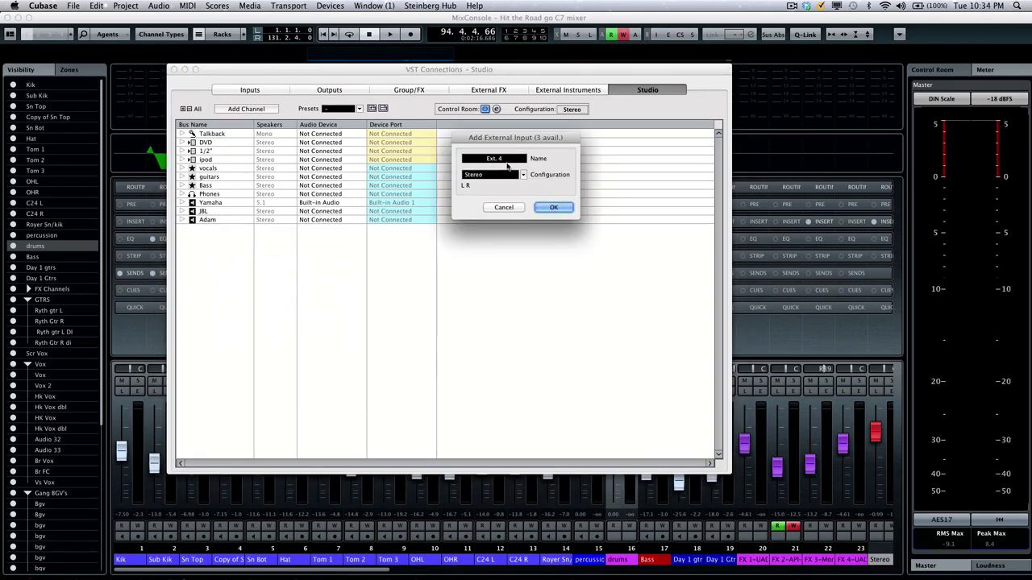
click(505, 157)
text(DAT)
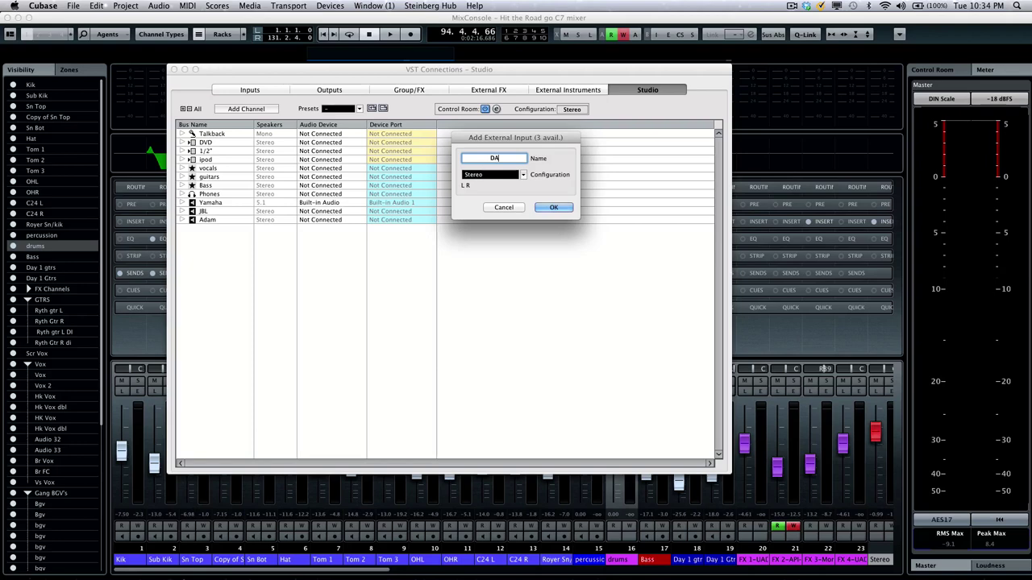
click(558, 208)
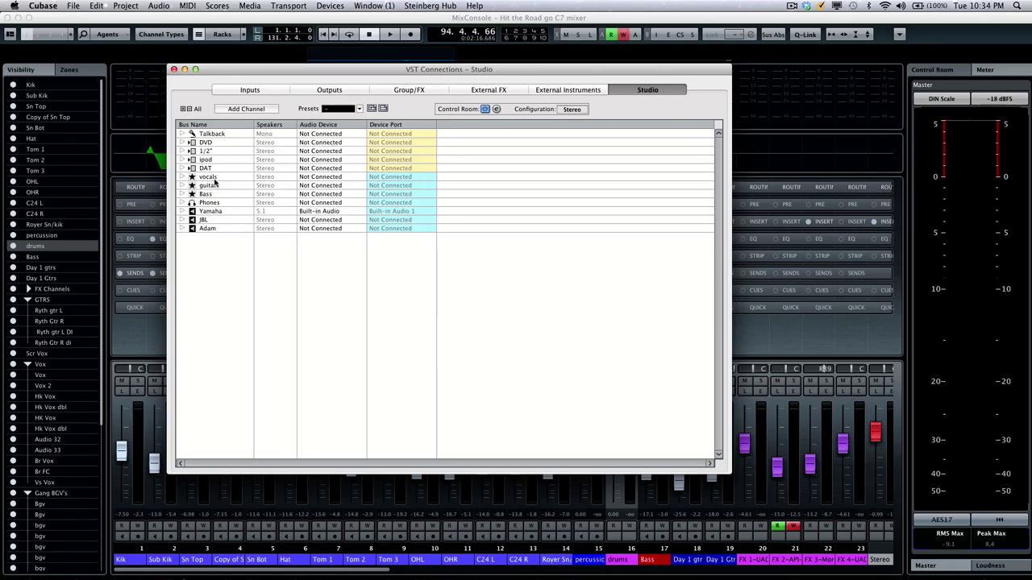
- Add a cue mix named Drummer
right_click(223, 250)
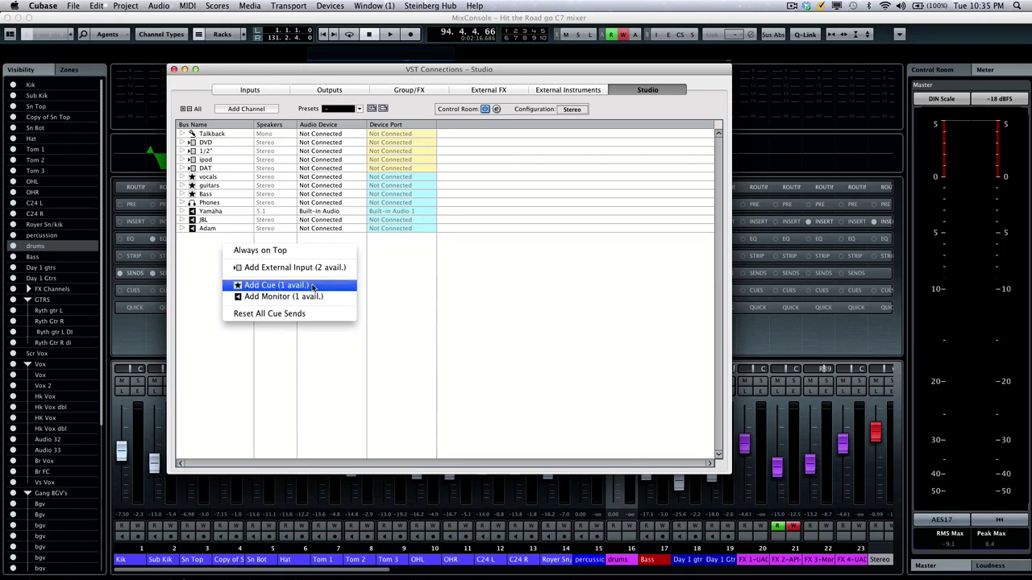
click(312, 287)
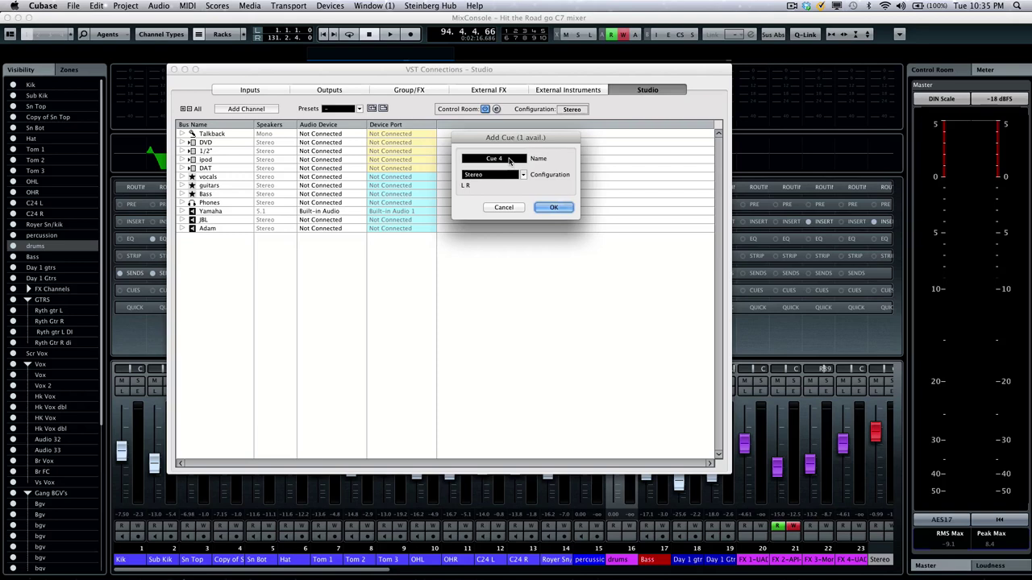
text(D)
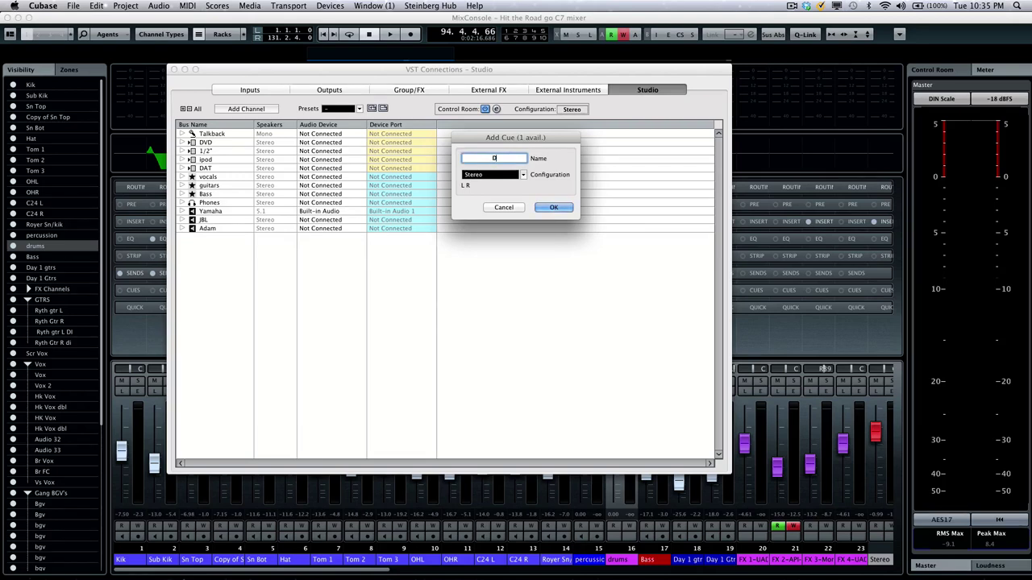
text(rummer)
click(548, 209)
- Add a monitor output named KRK
right_click(209, 261)
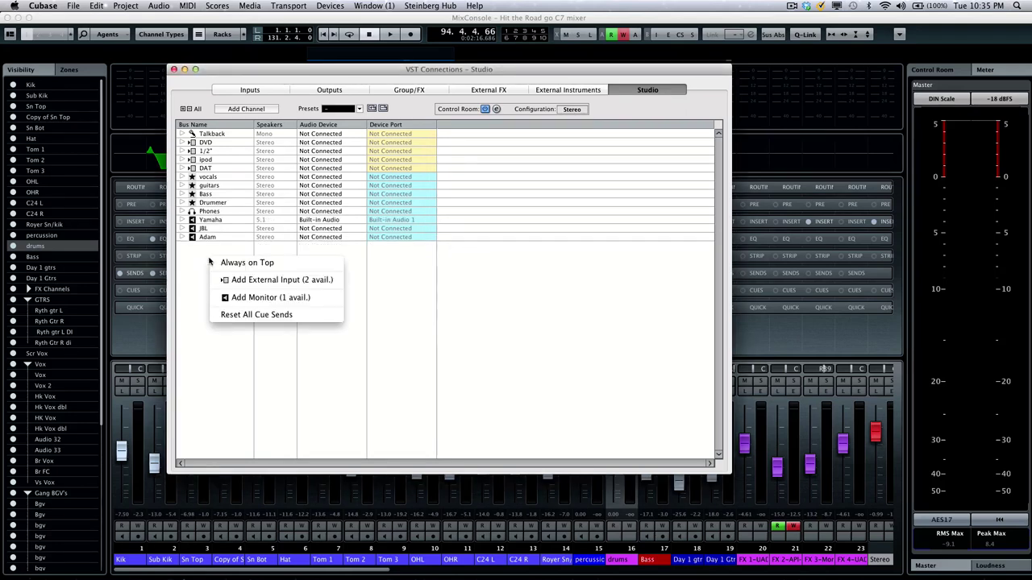
click(272, 298)
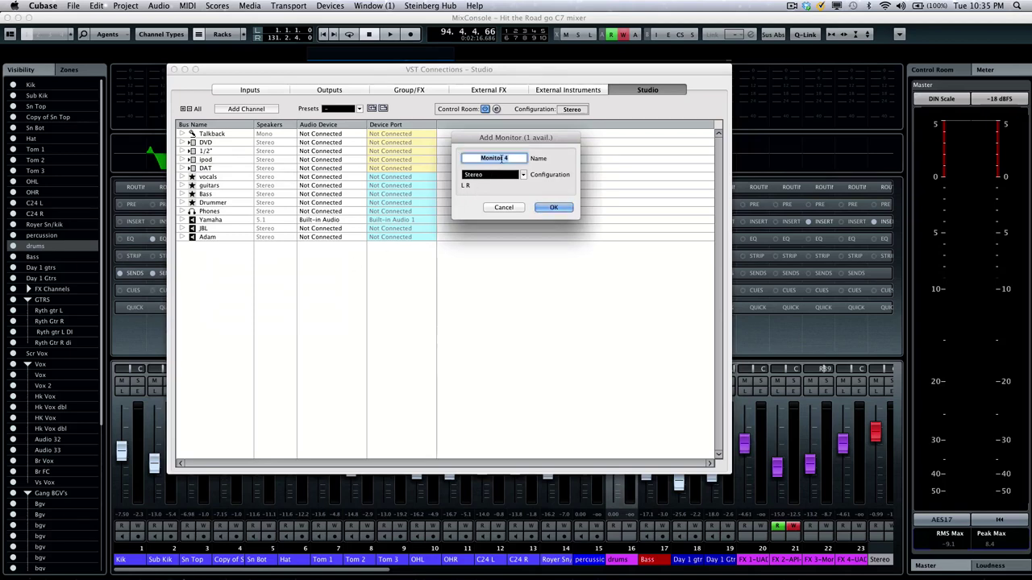
text(KRK)
click(553, 208)
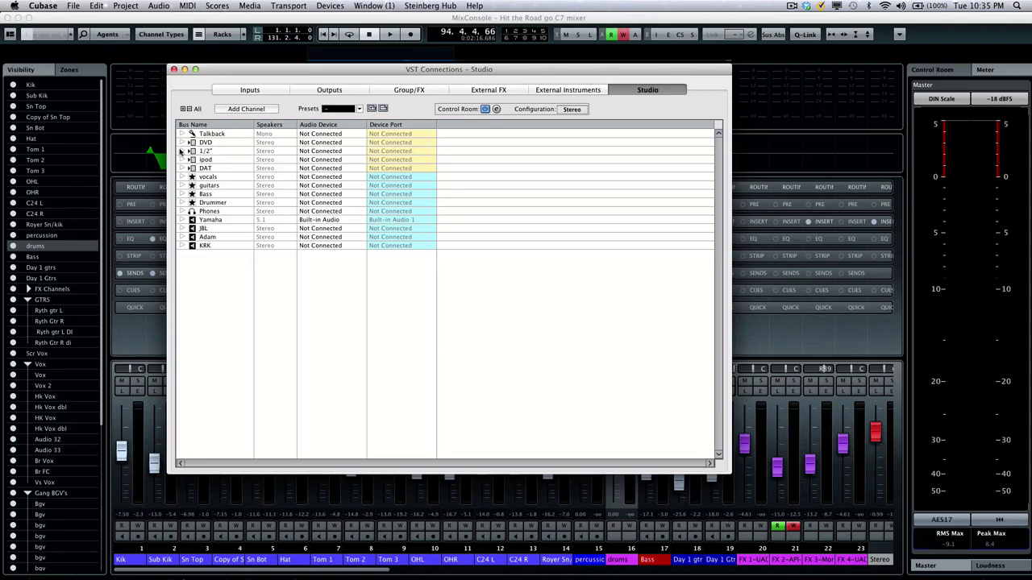
- Expand and collapse the DVD bus ports, then show the Outputs page with the Stereo bus
click(187, 143)
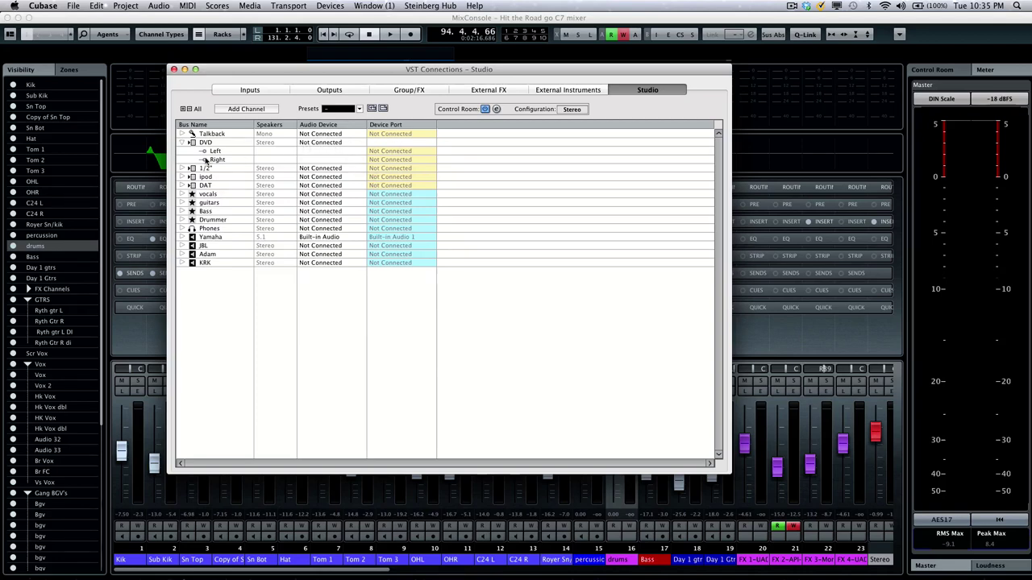
click(185, 143)
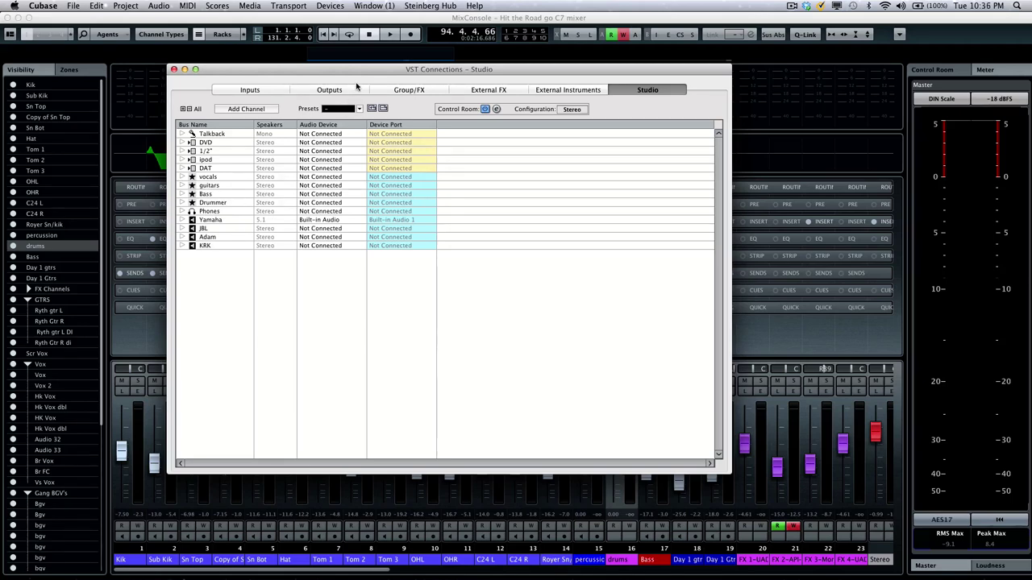
click(339, 91)
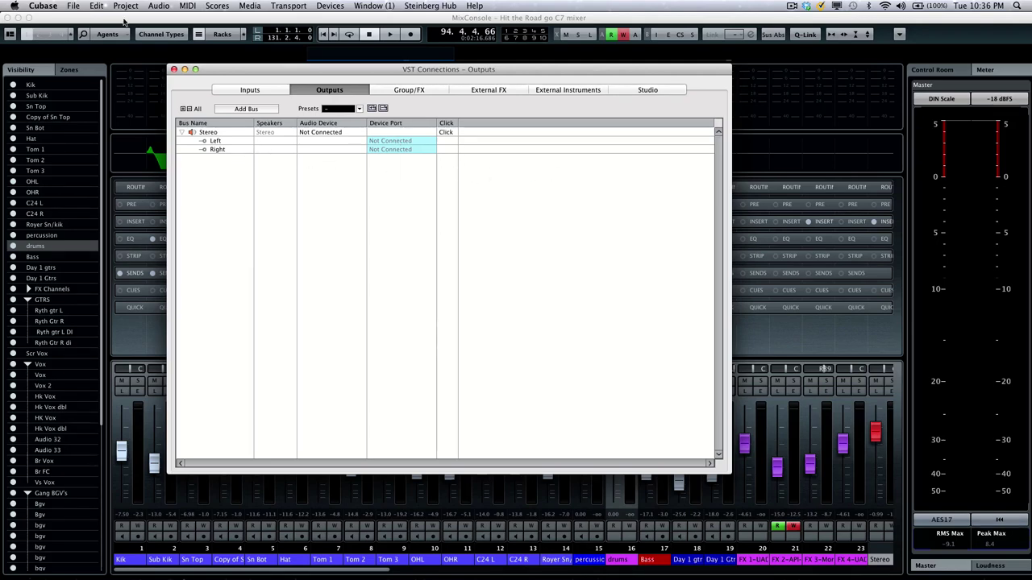
click(46, 6)
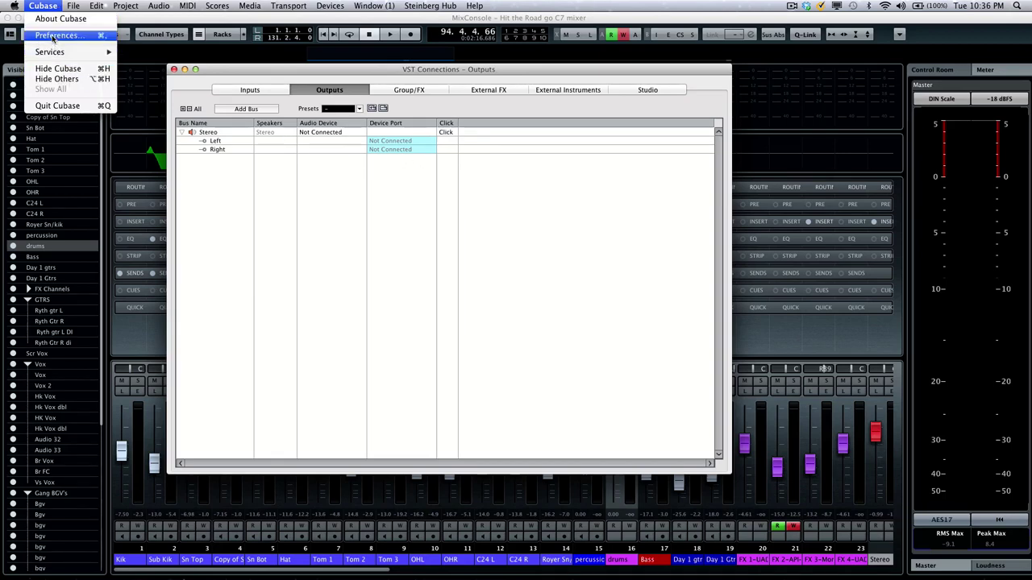
click(53, 36)
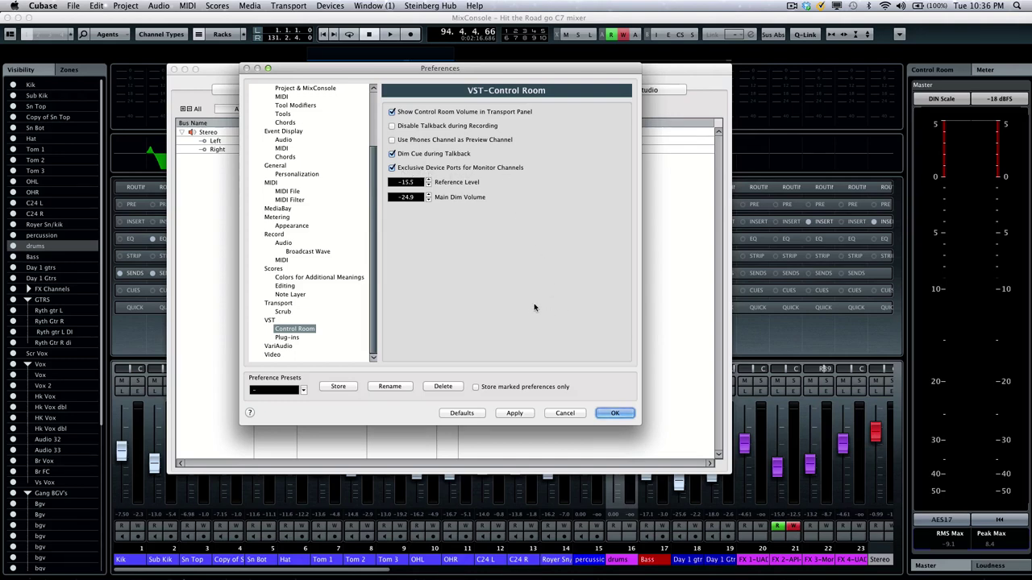
key(Return)
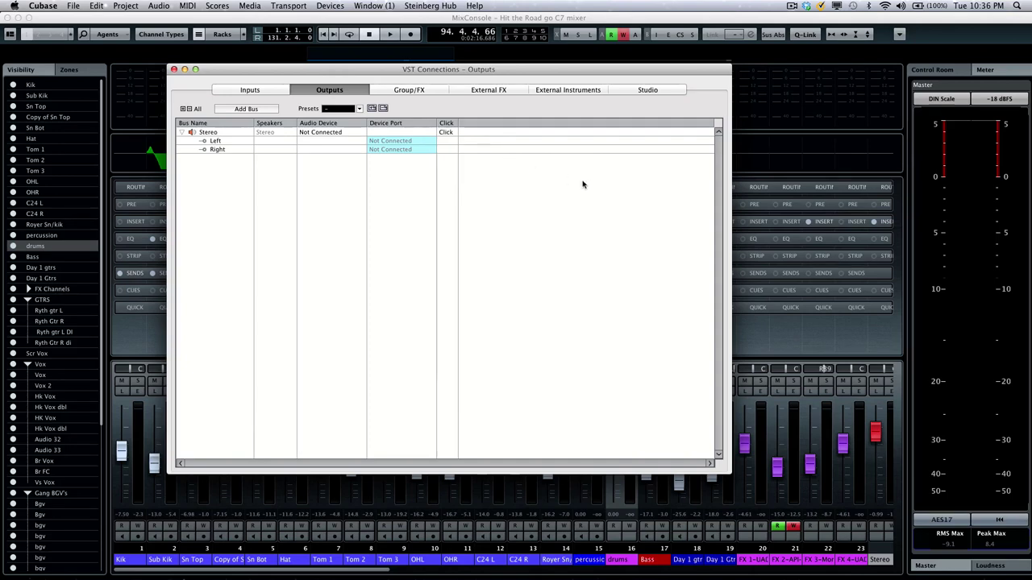
- Close VST Connections, play from Marker 2, keep the DIN meter scale, and stop playback
click(174, 70)
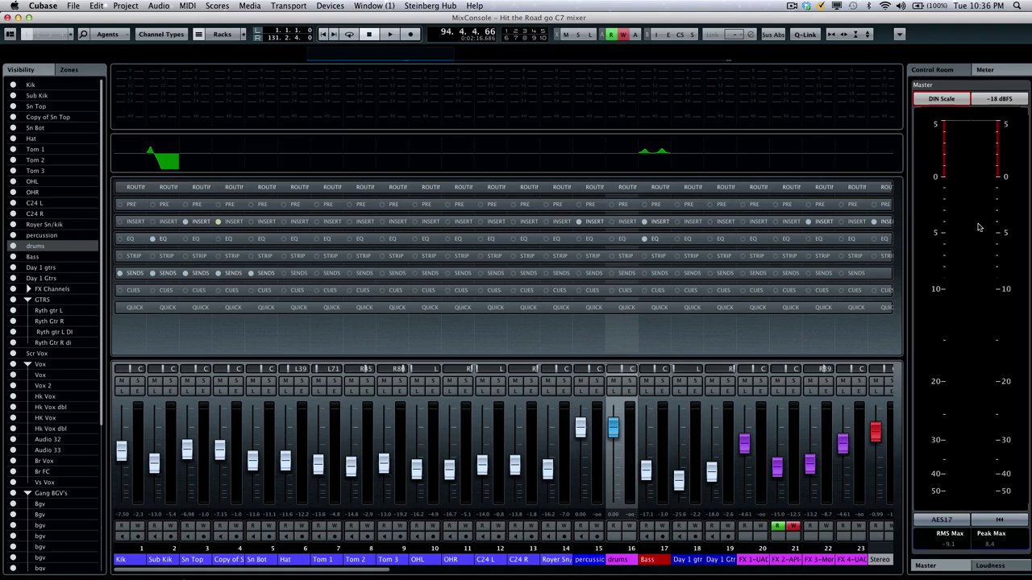
click(390, 36)
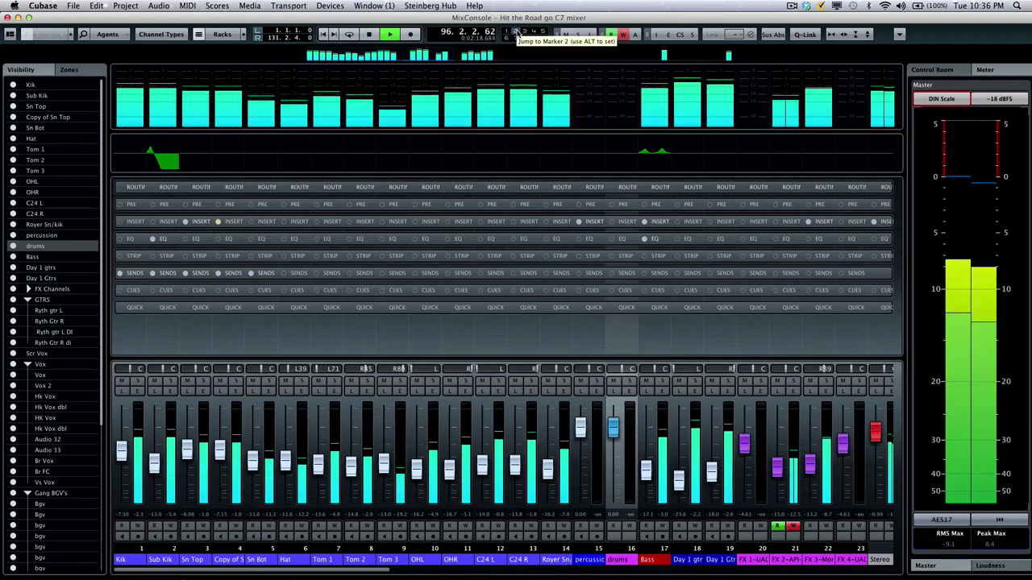
click(512, 33)
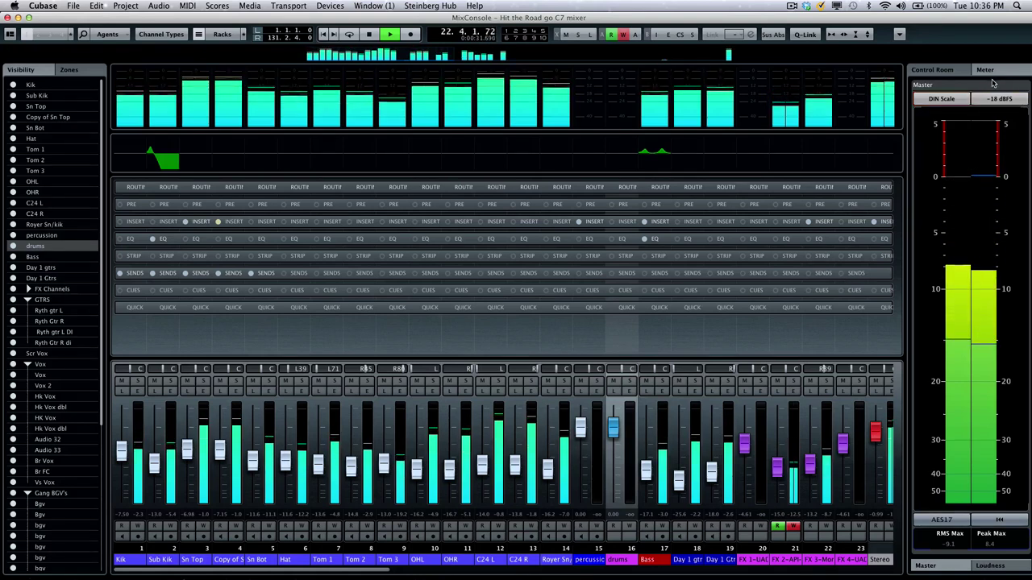
click(941, 99)
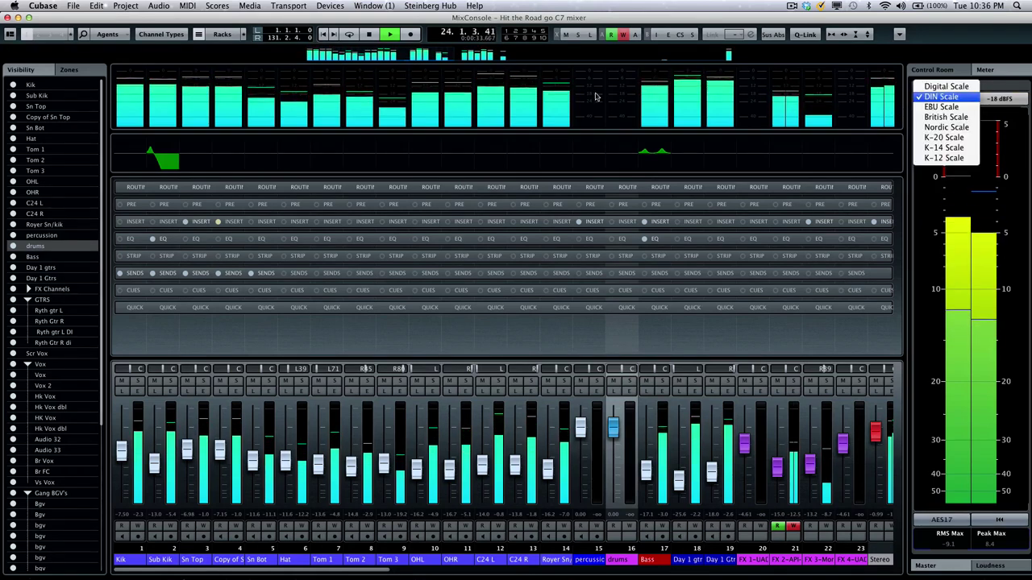
click(370, 34)
click(369, 33)
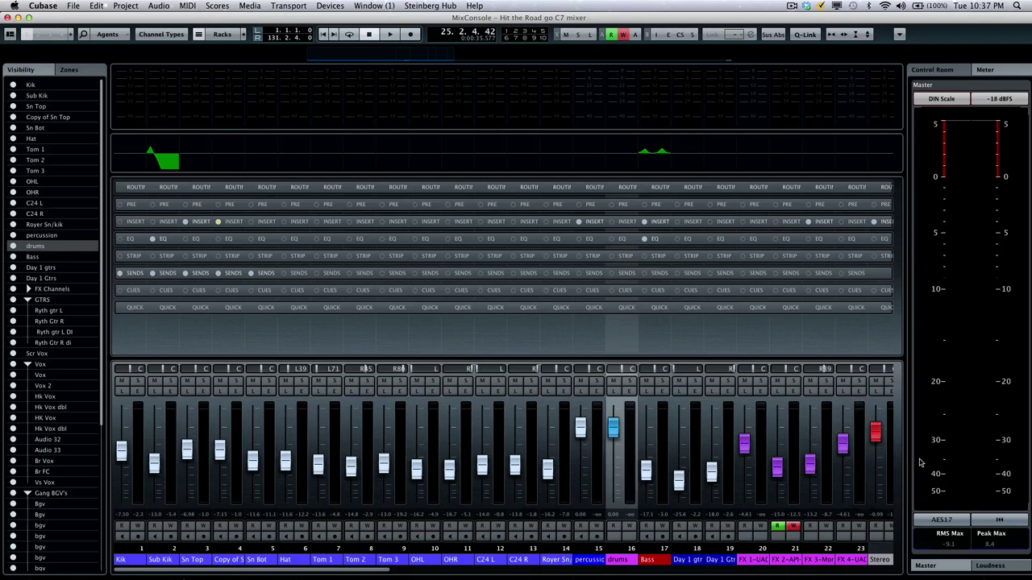
- Lower the Control Room monitor level to -13.9 during playback, then stop
click(935, 69)
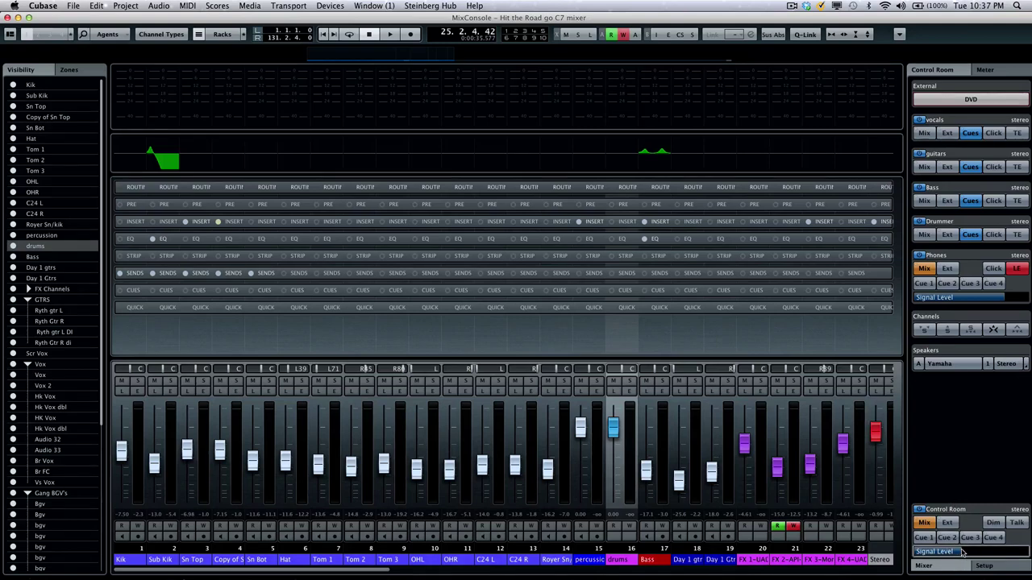
mouse_move(965, 551)
mouse_down()
mouse_move(973, 552)
mouse_move(946, 556)
mouse_up()
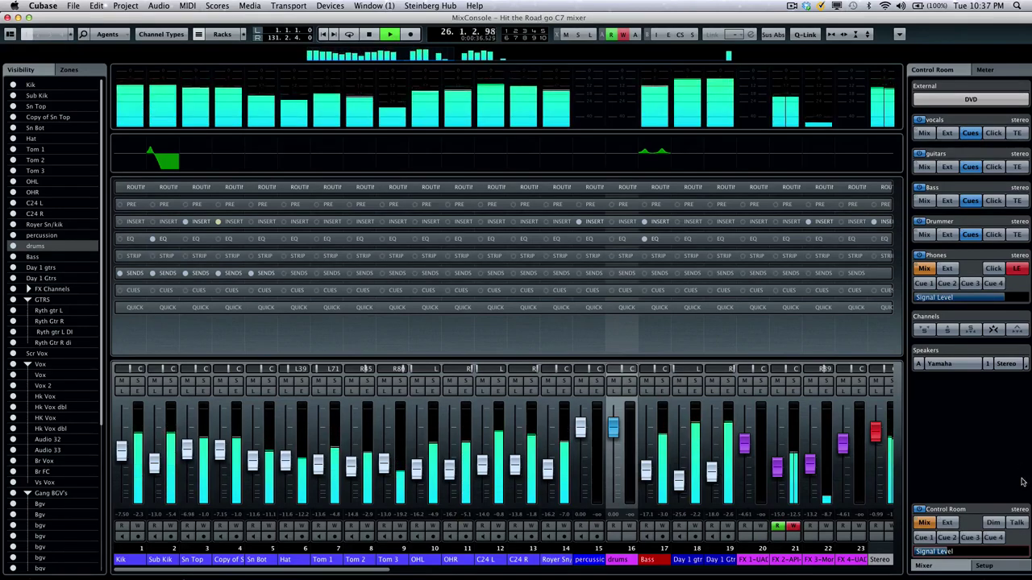
drag(949, 551, 973, 552)
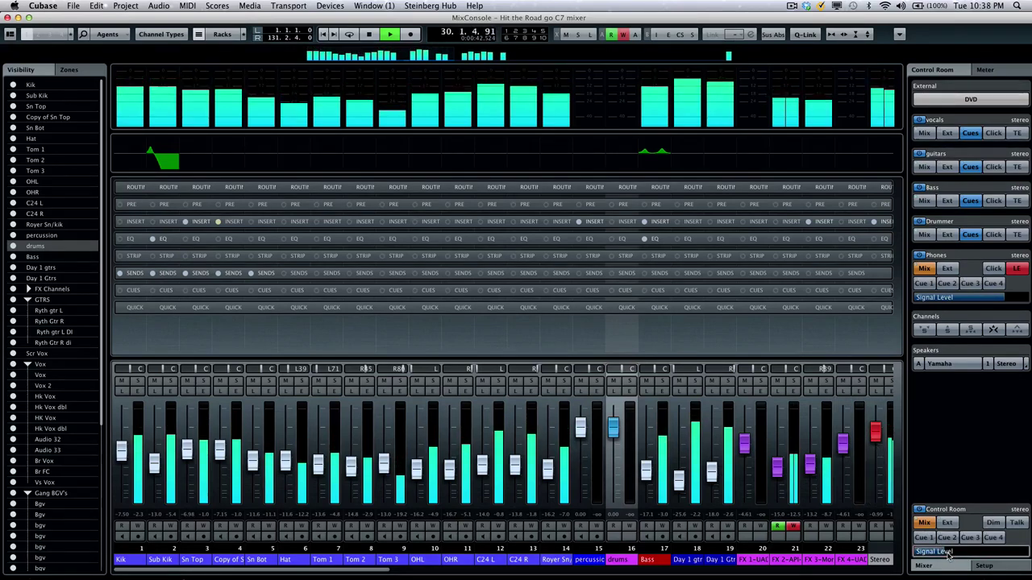
drag(979, 553, 947, 553)
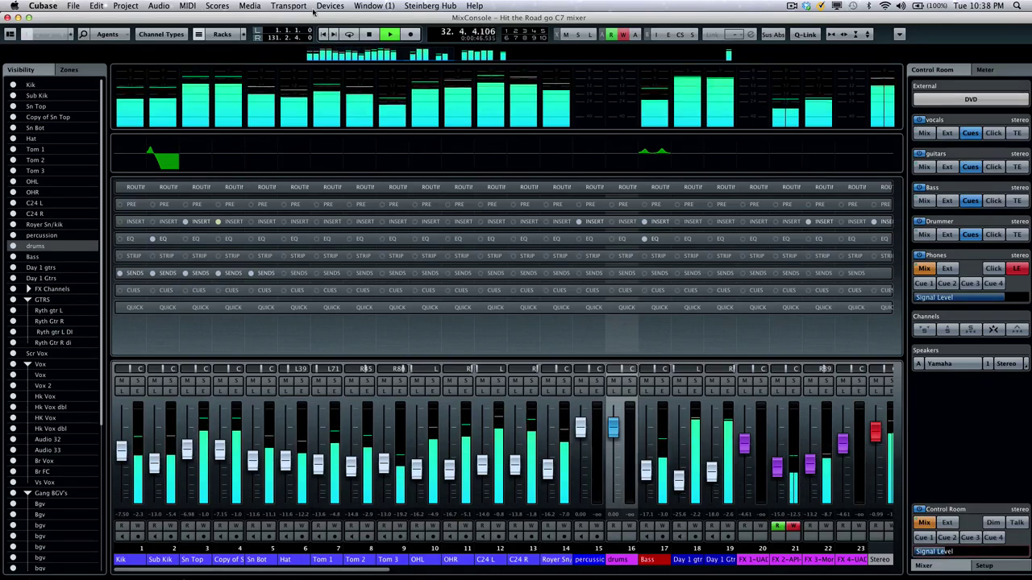
click(370, 36)
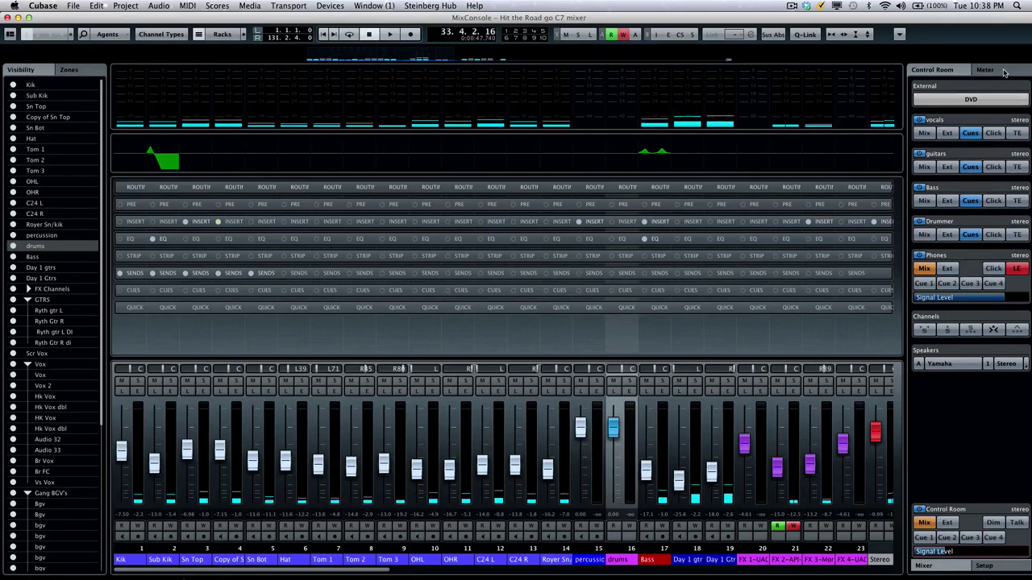
- Show the Meter view, check the reference level list, and start playback
click(1004, 73)
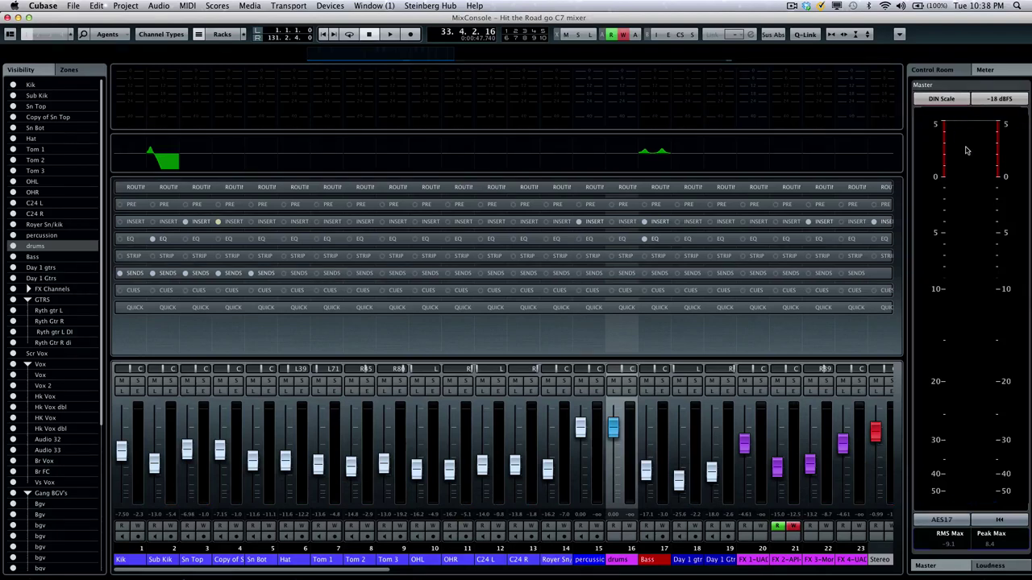
click(1008, 100)
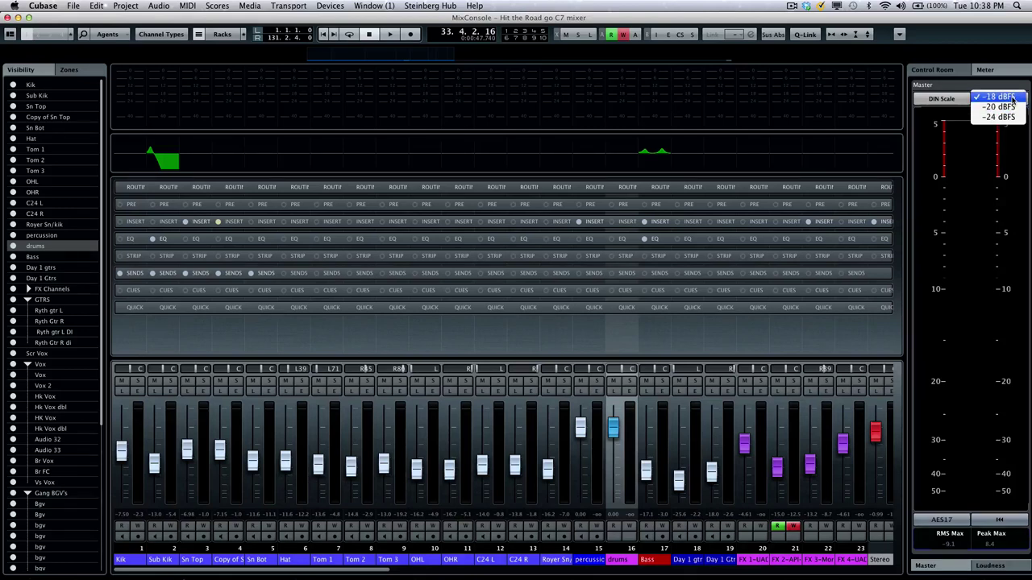
click(941, 100)
click(941, 100)
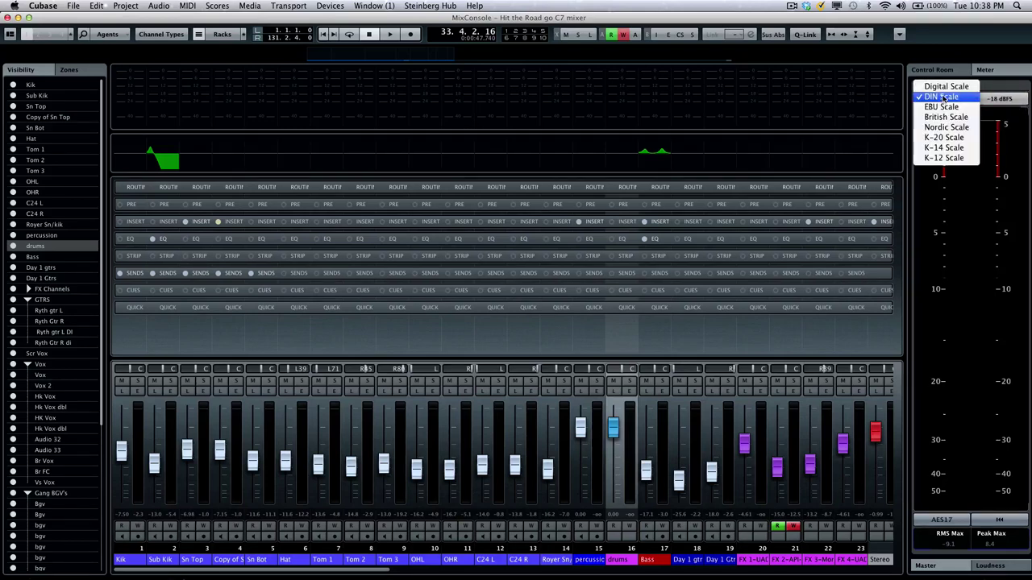
click(390, 38)
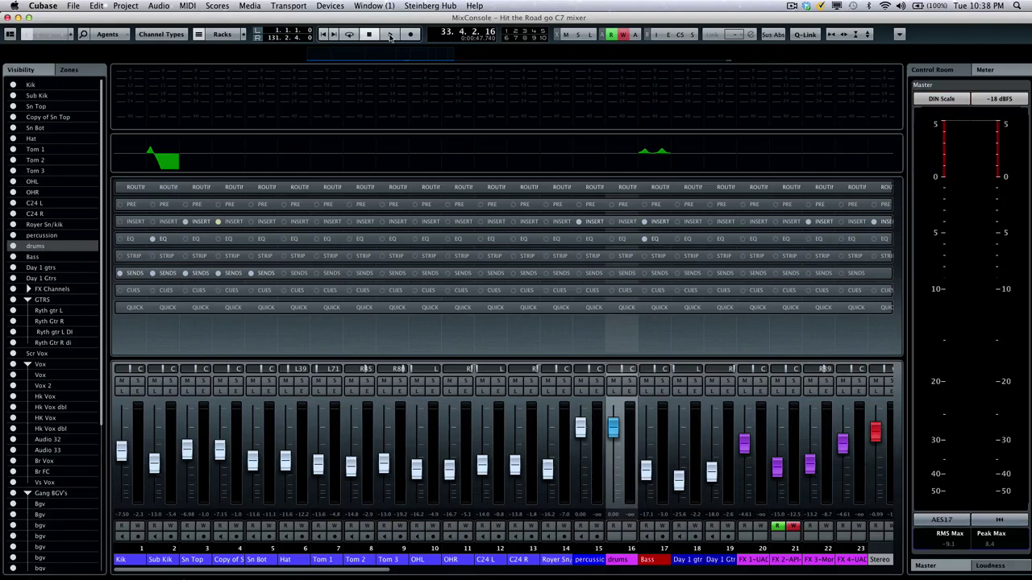
- Try the Digital, British and K-20 scales on the Master meter, settling on K-12 Scale
click(950, 98)
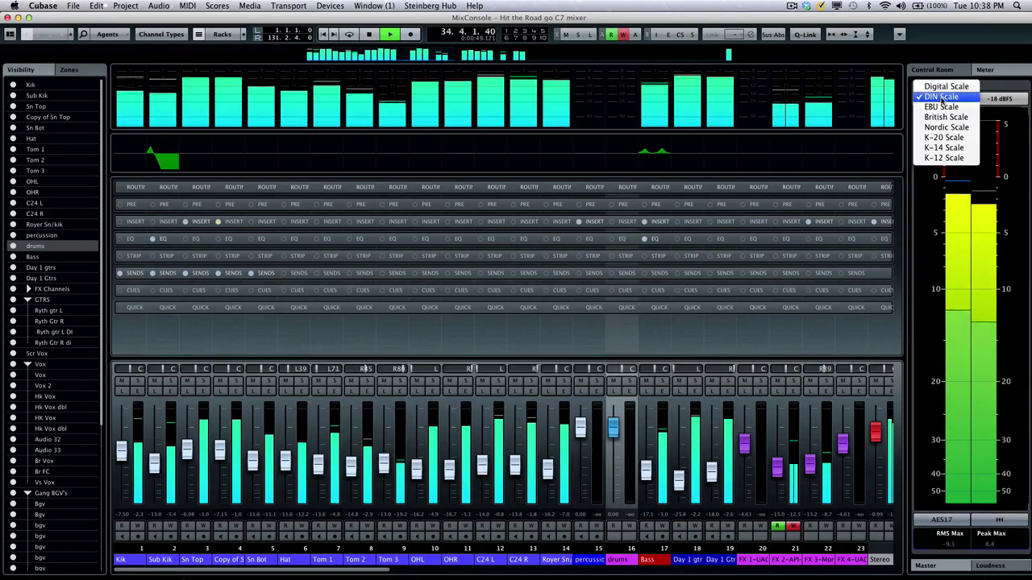
click(947, 87)
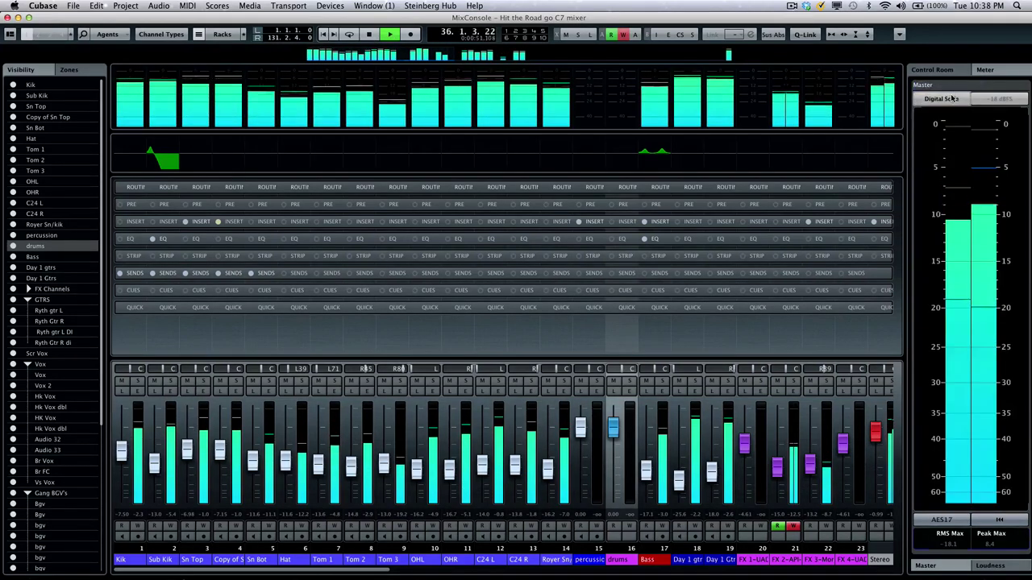
click(953, 97)
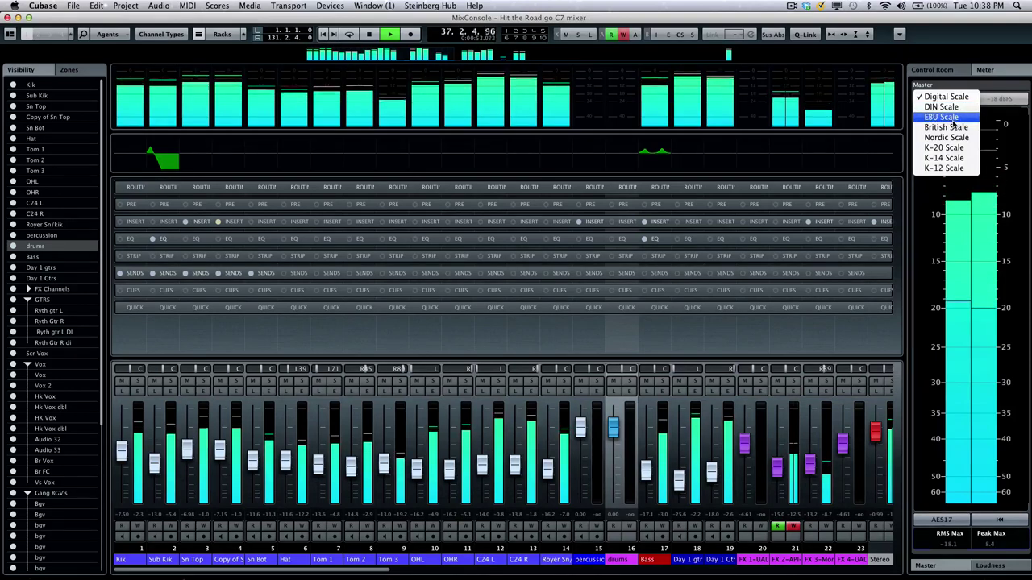
click(948, 127)
click(949, 97)
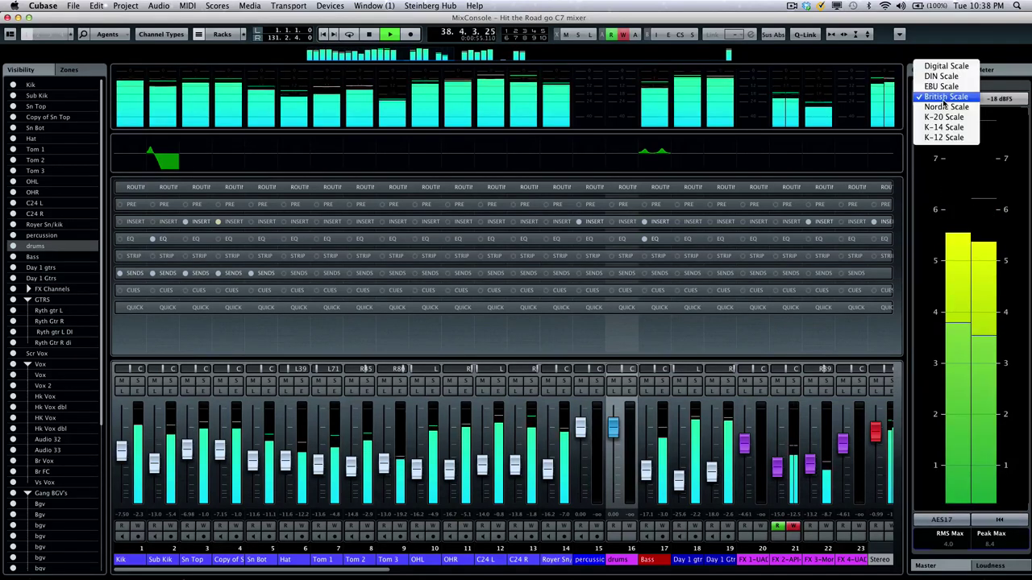
click(946, 116)
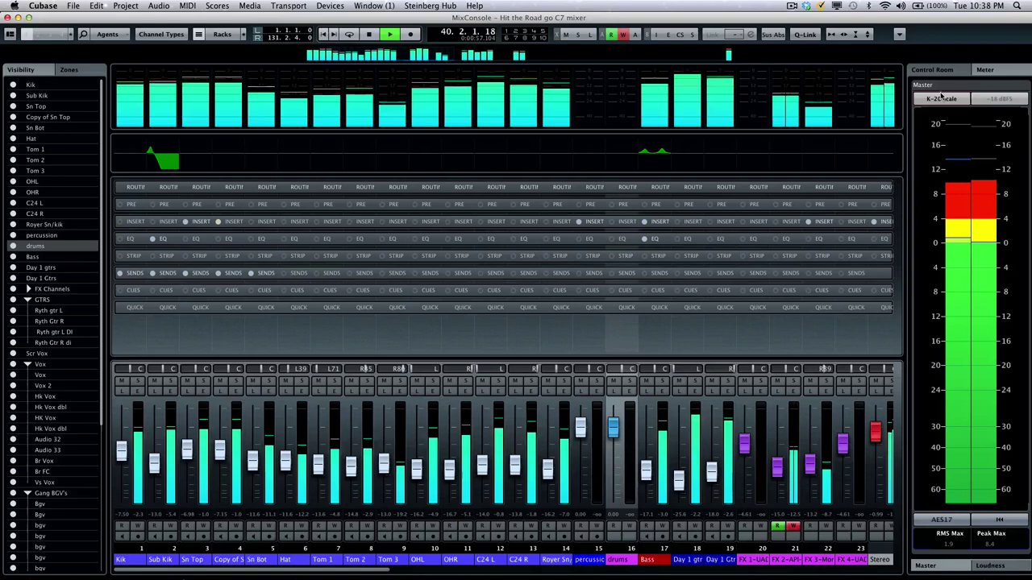
click(941, 98)
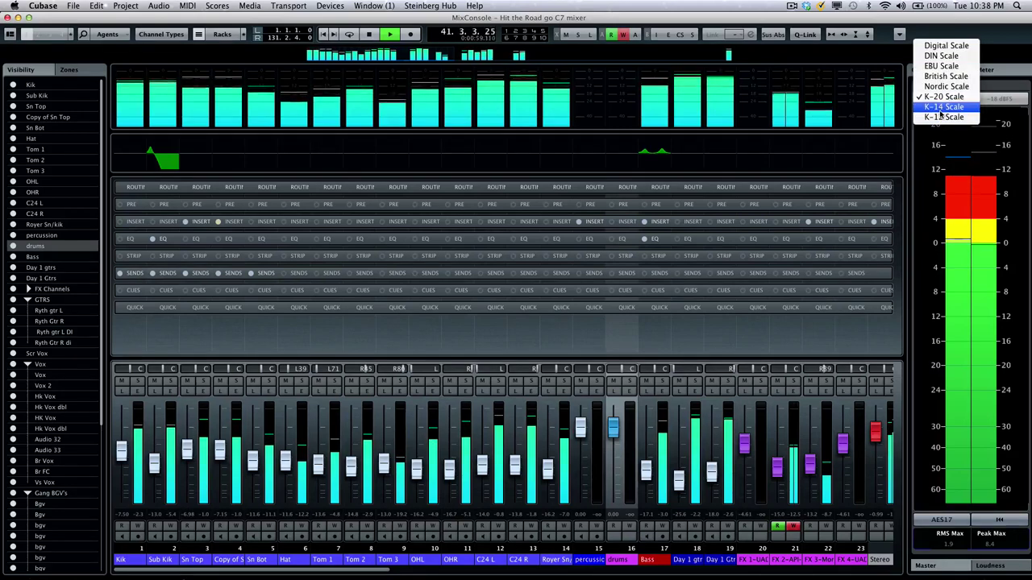
click(941, 118)
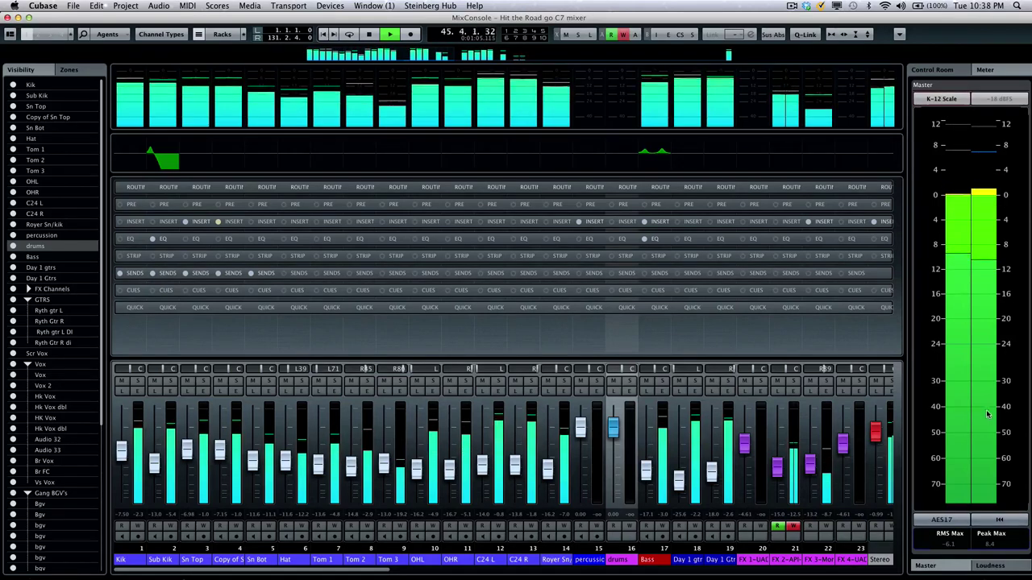
- Check the LUFS loudness readings, return to the Master meter, and stop playback
click(996, 566)
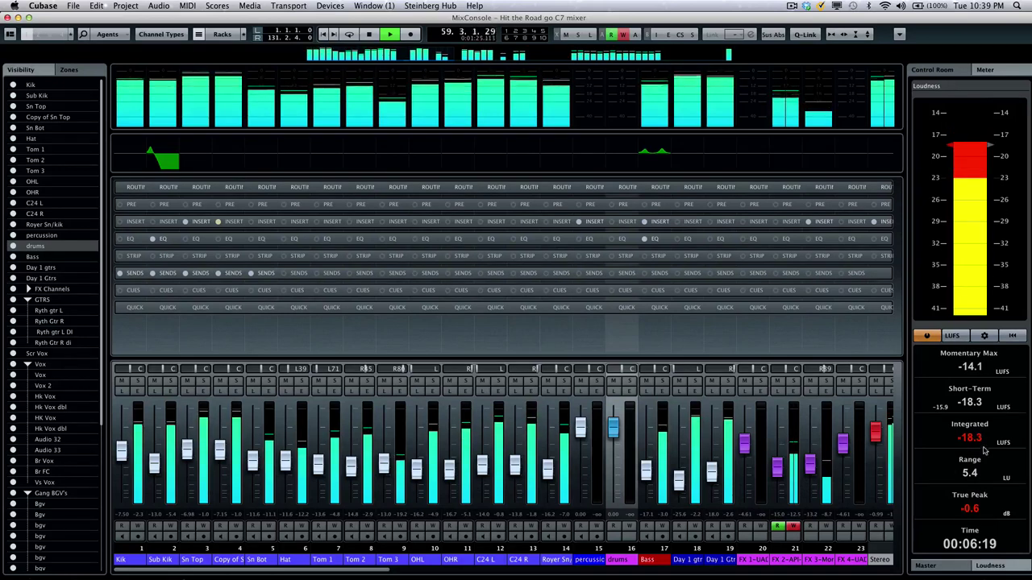
click(929, 566)
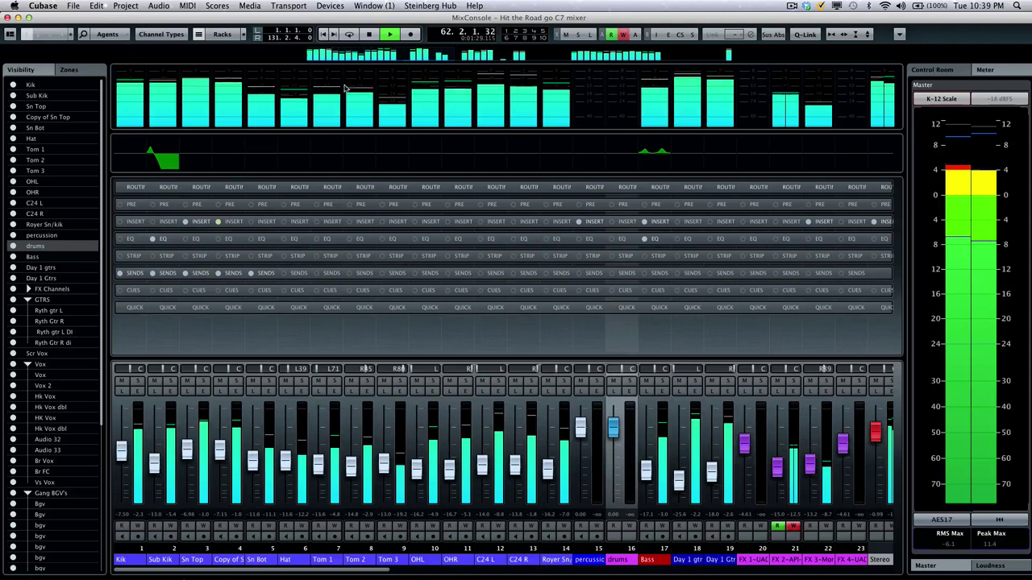
click(369, 34)
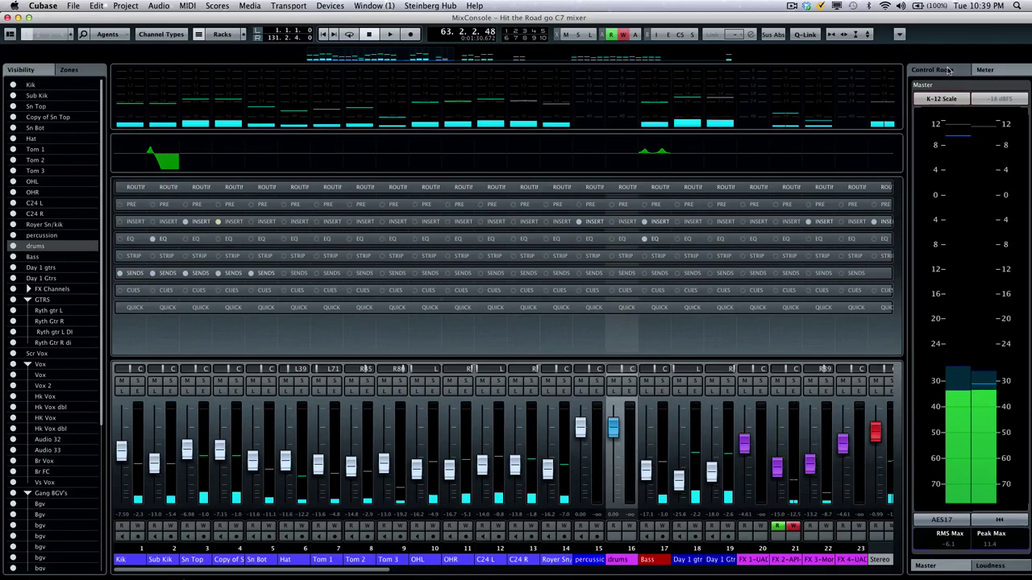
- Show the Control Room tab and expand its dim, click and listen level settings
click(948, 70)
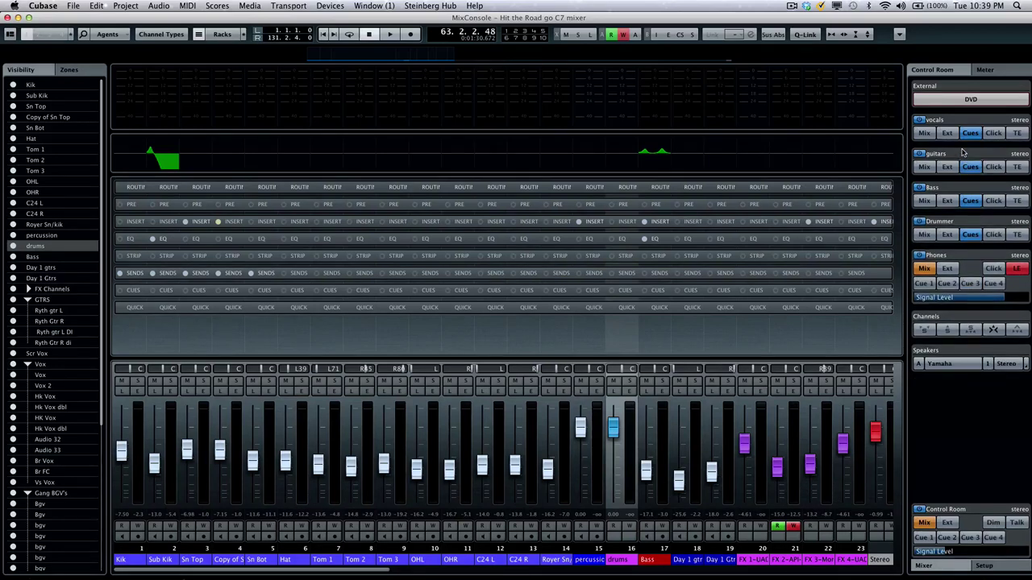
click(976, 513)
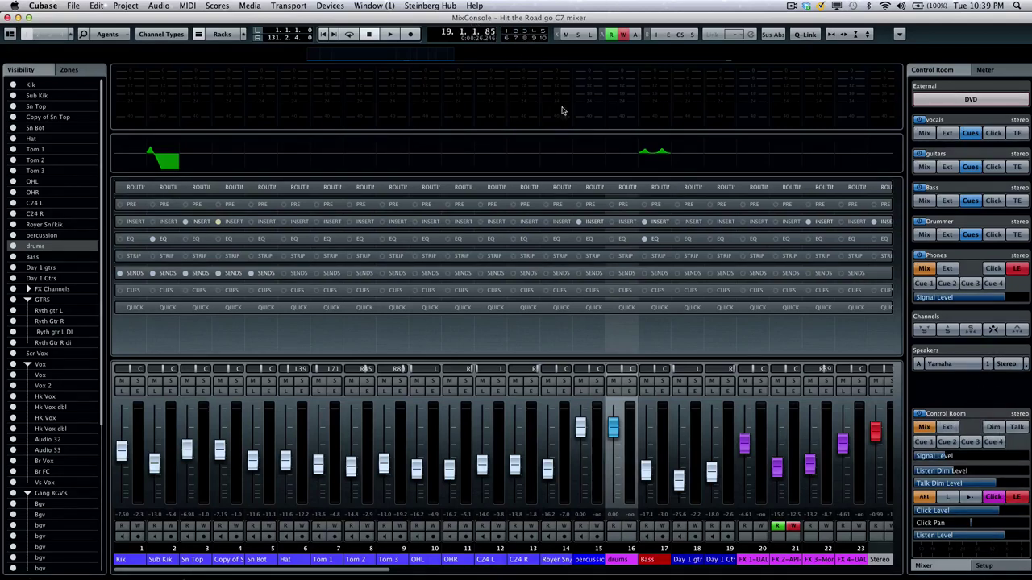
click(391, 34)
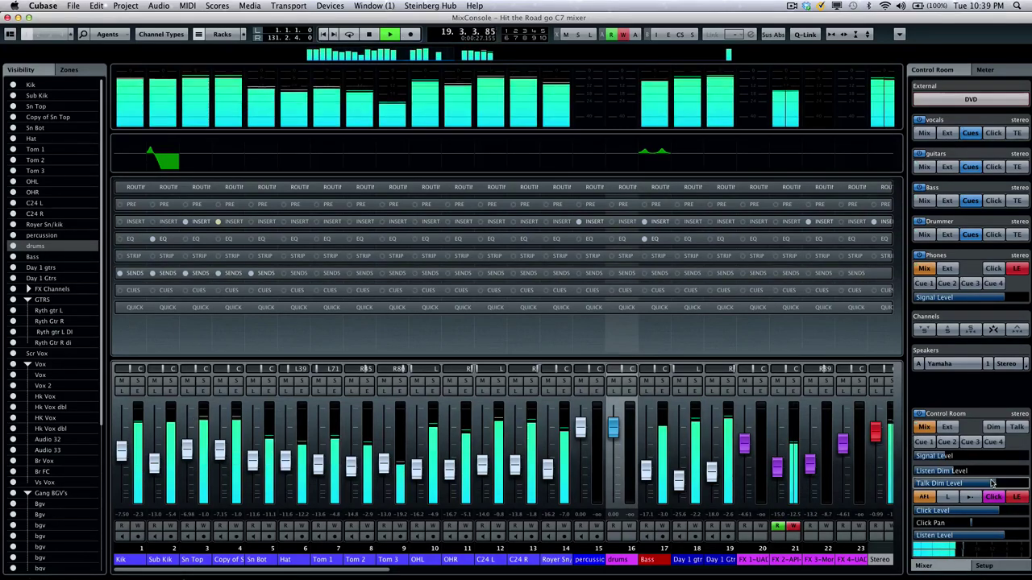
click(993, 428)
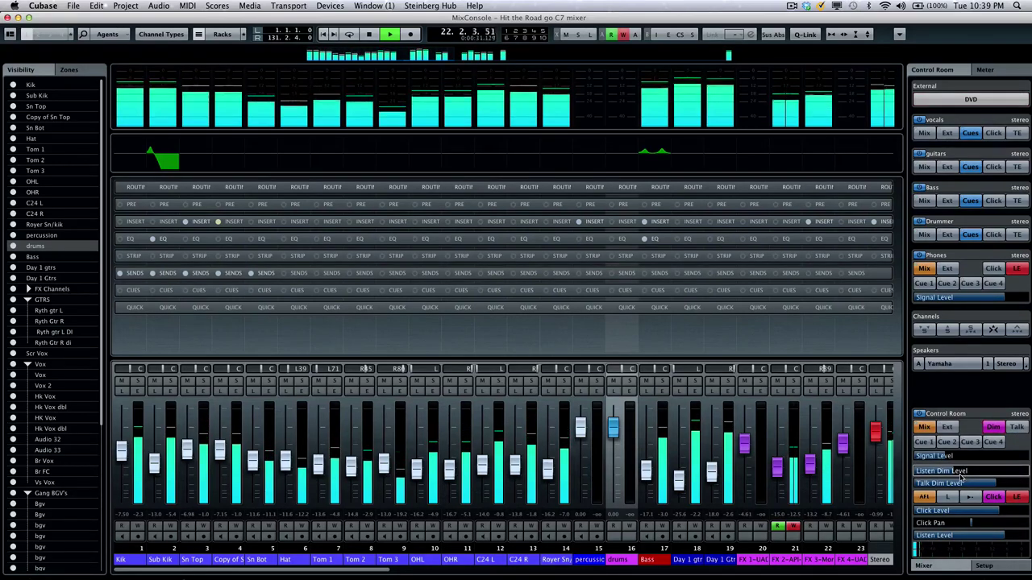
mouse_move(960, 472)
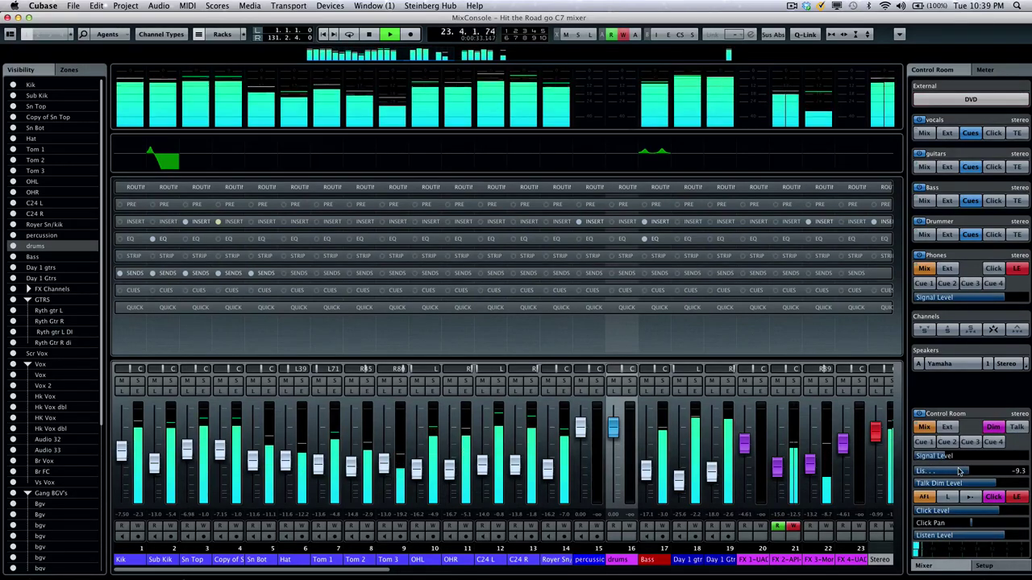
click(991, 428)
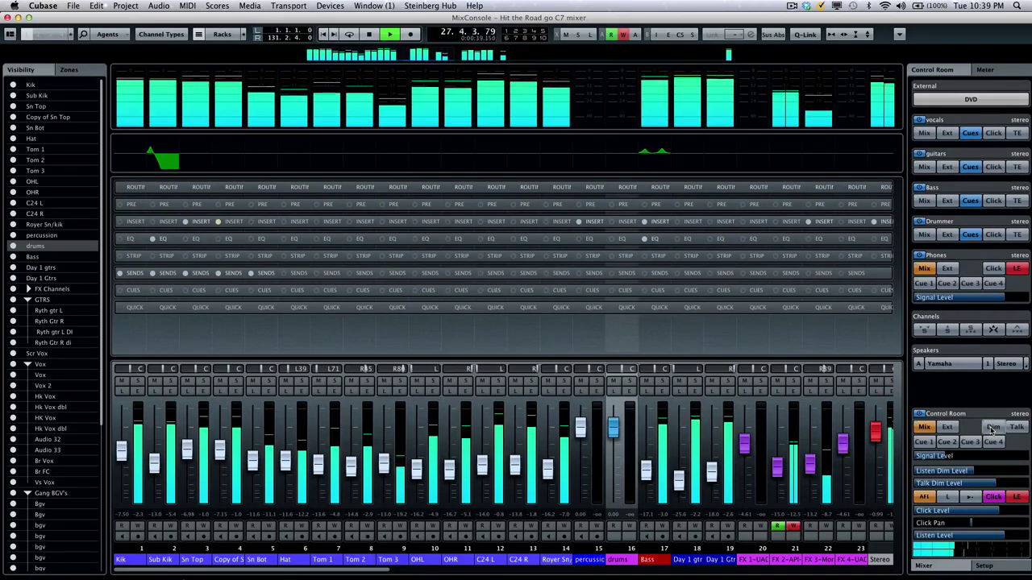
click(992, 428)
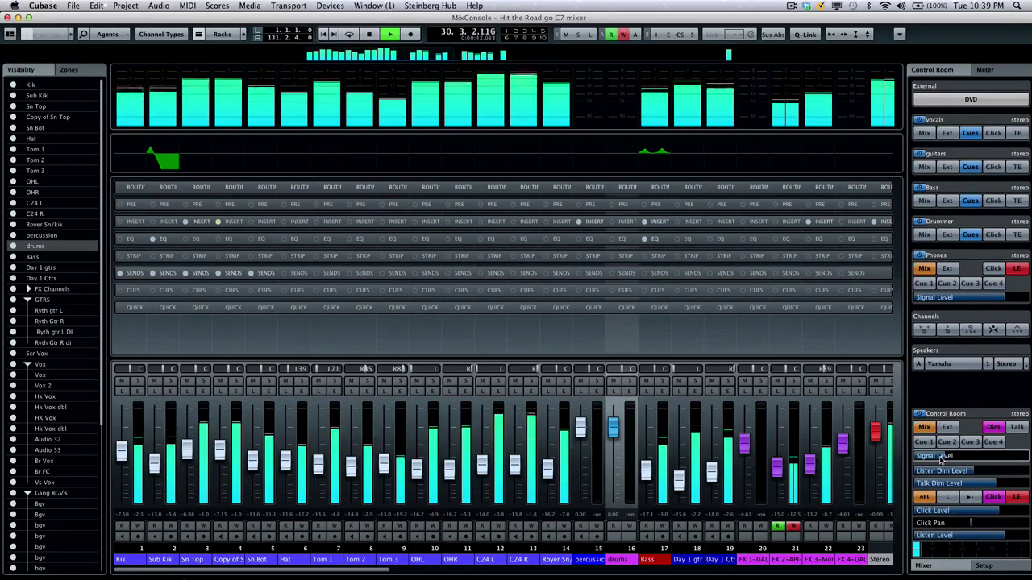
click(971, 471)
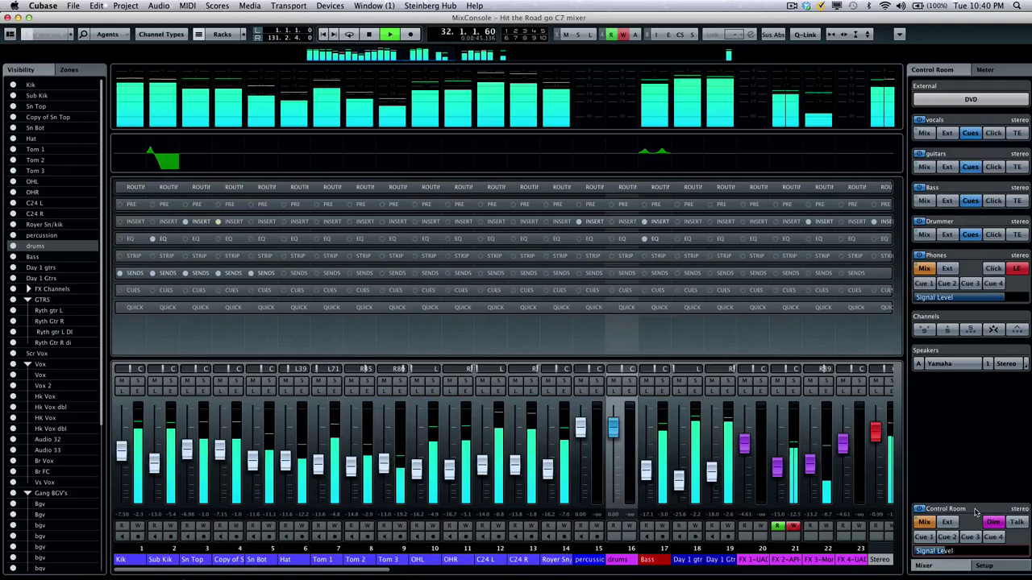
click(966, 486)
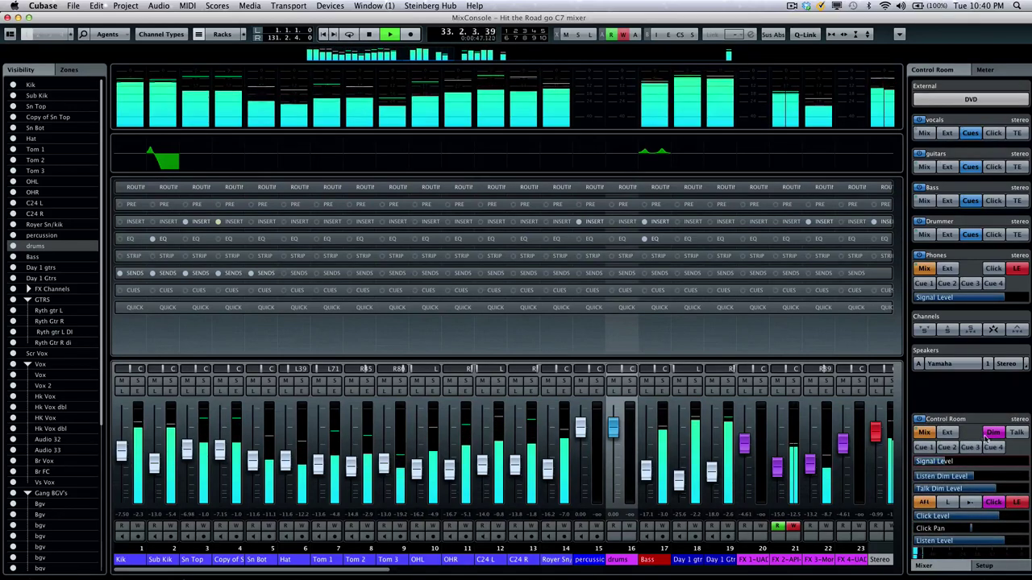
click(993, 432)
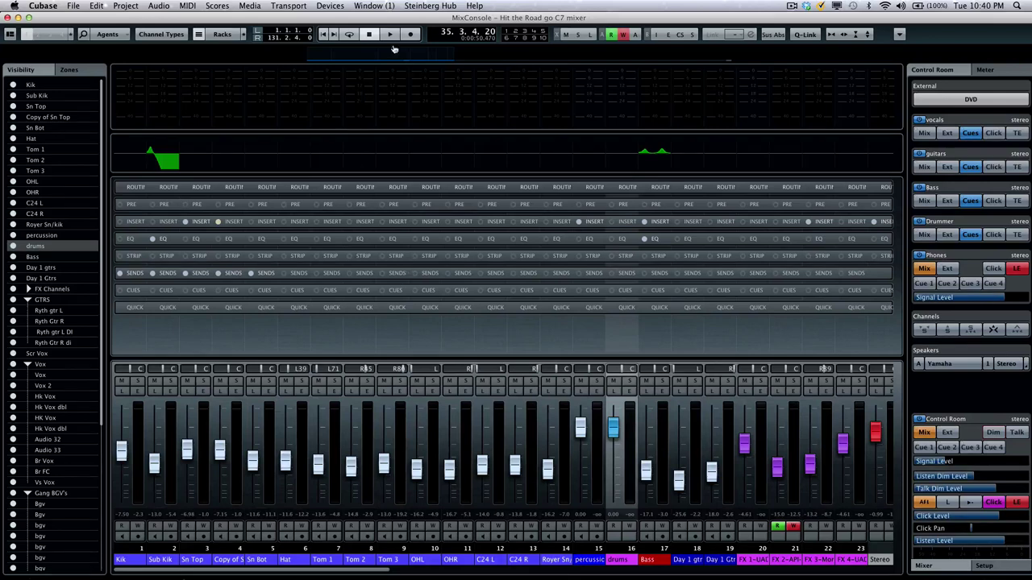
- During playback, audition the Bass channel in Listen, set listen dim to -10.8, then release Listen
key(space)
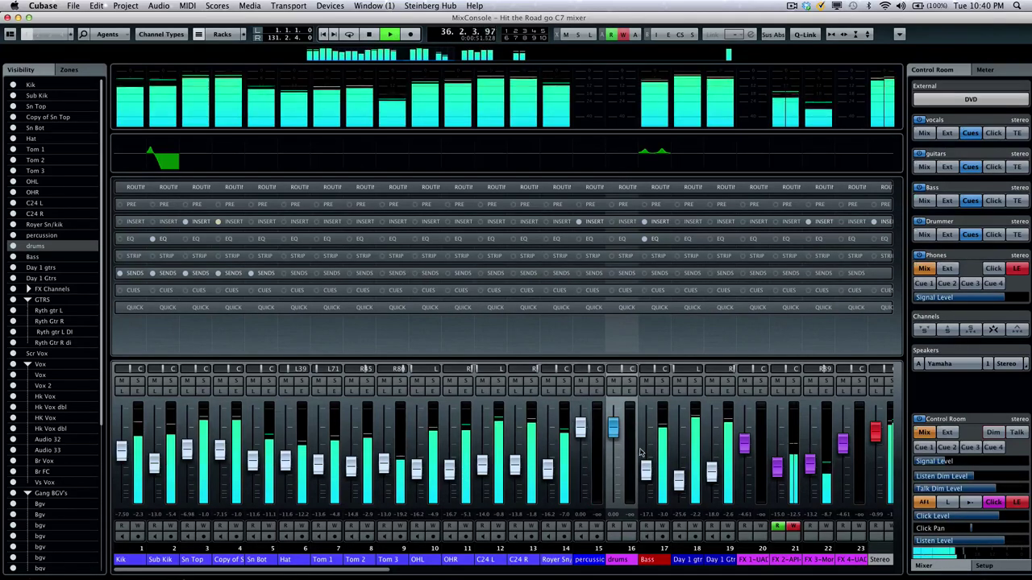
click(649, 393)
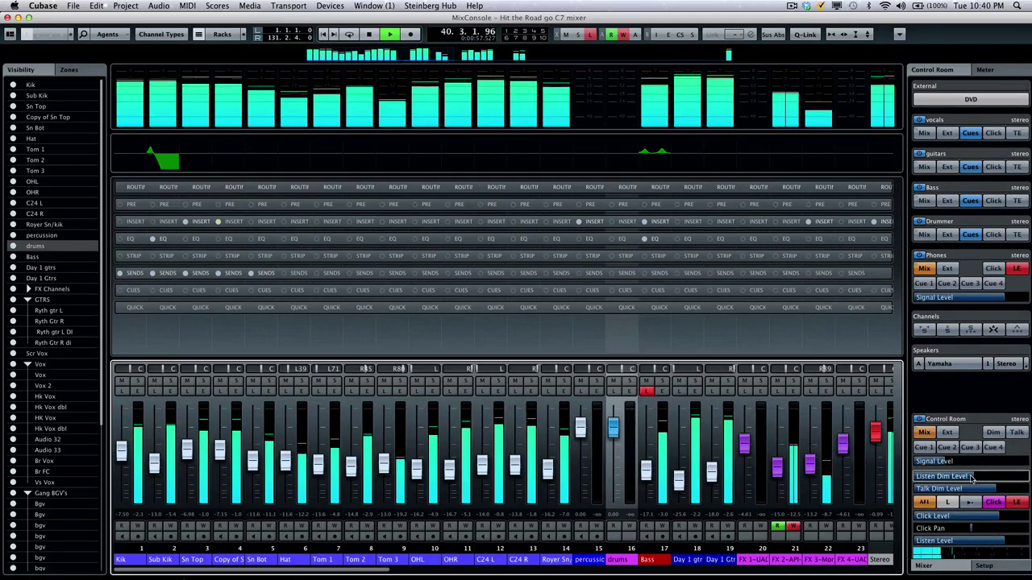
drag(973, 479, 959, 481)
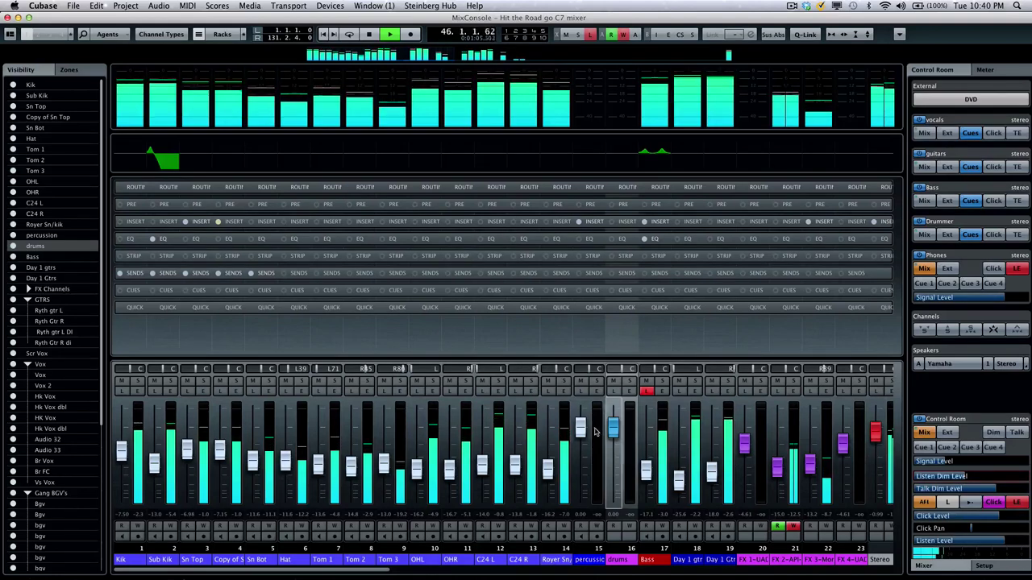
click(647, 393)
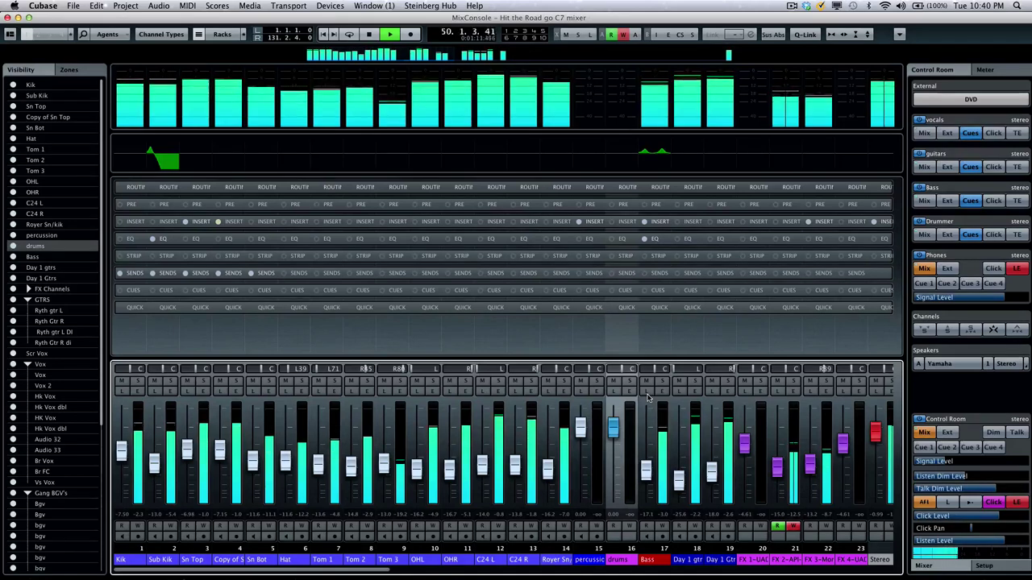
click(647, 392)
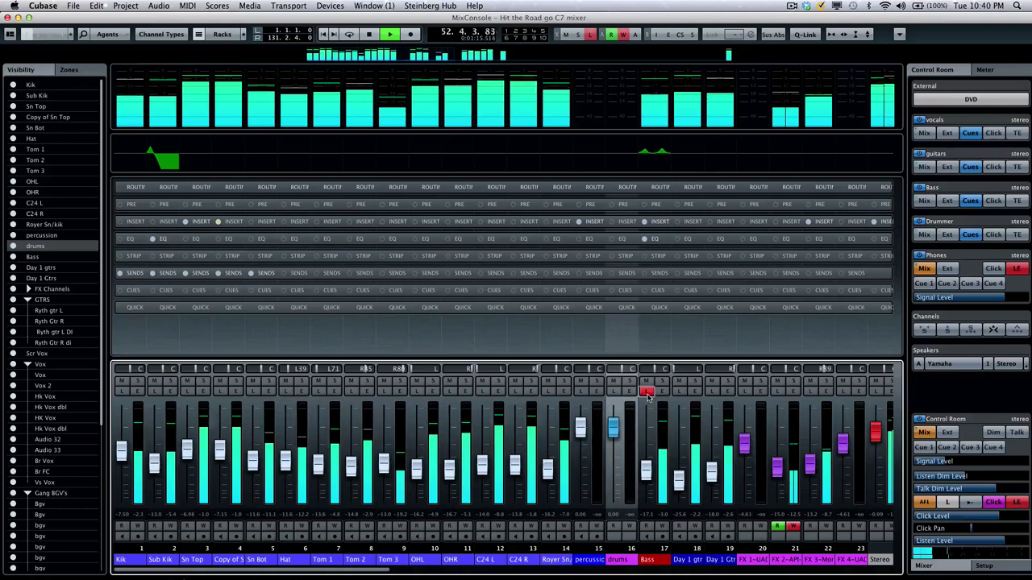
click(646, 393)
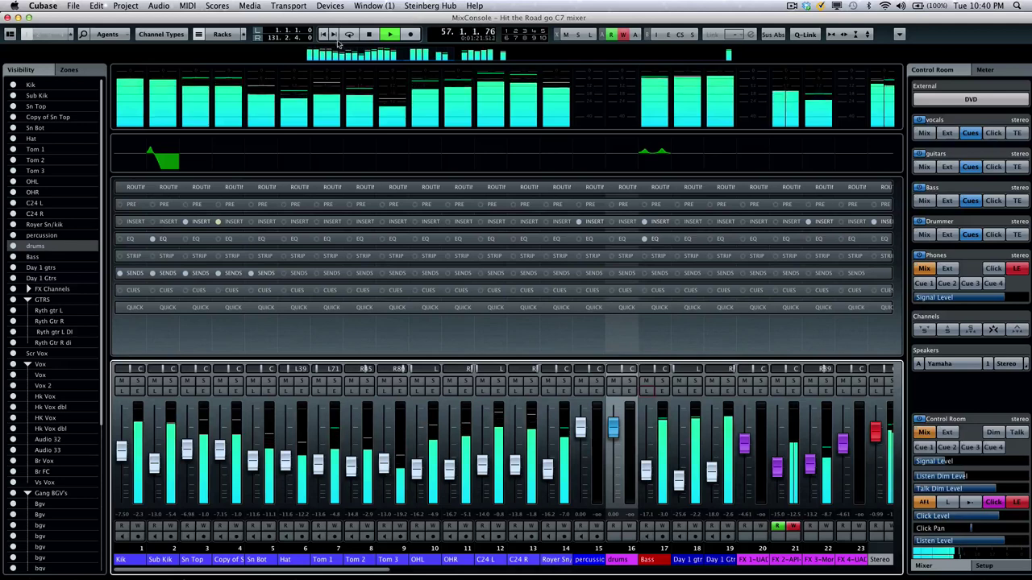
- Stop playback and cycle the monitors through JBL, Adam and KRK back to Yamaha
click(369, 33)
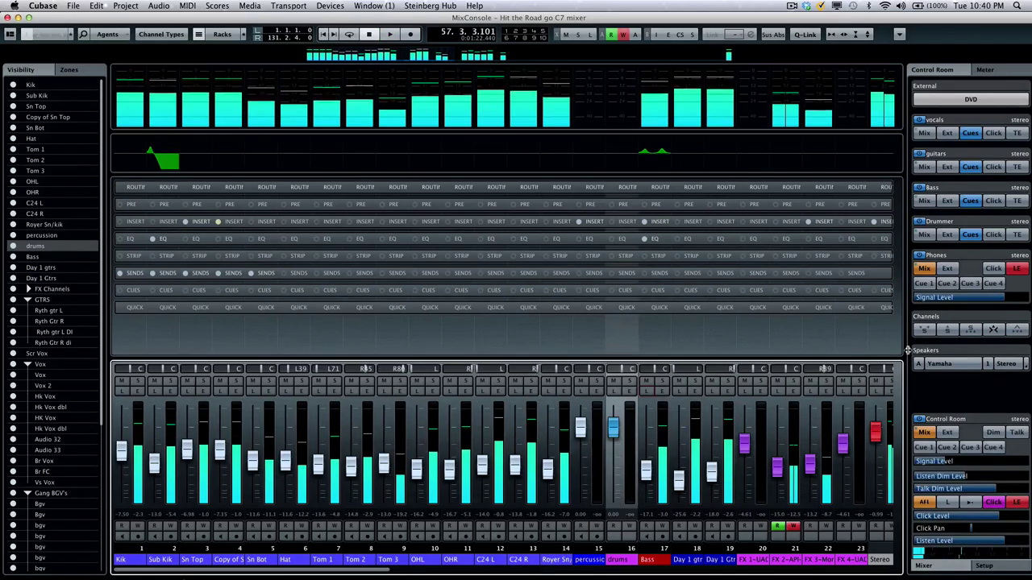
click(970, 367)
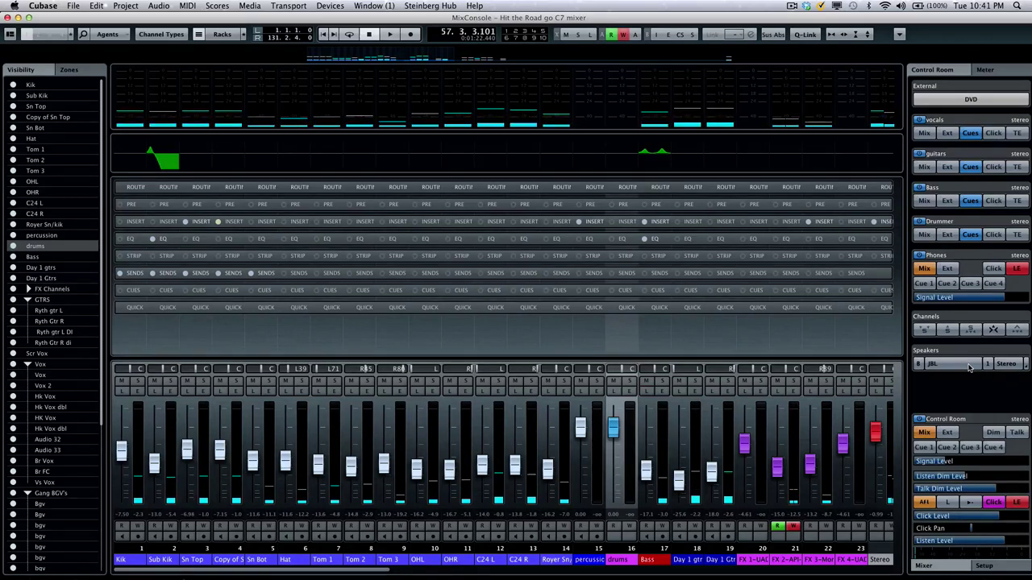
click(969, 368)
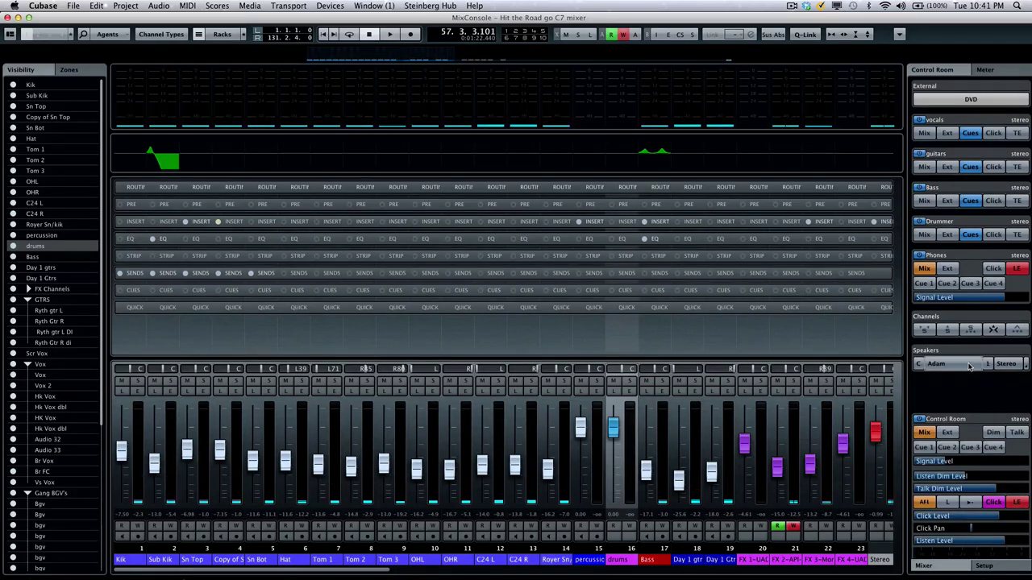
click(970, 368)
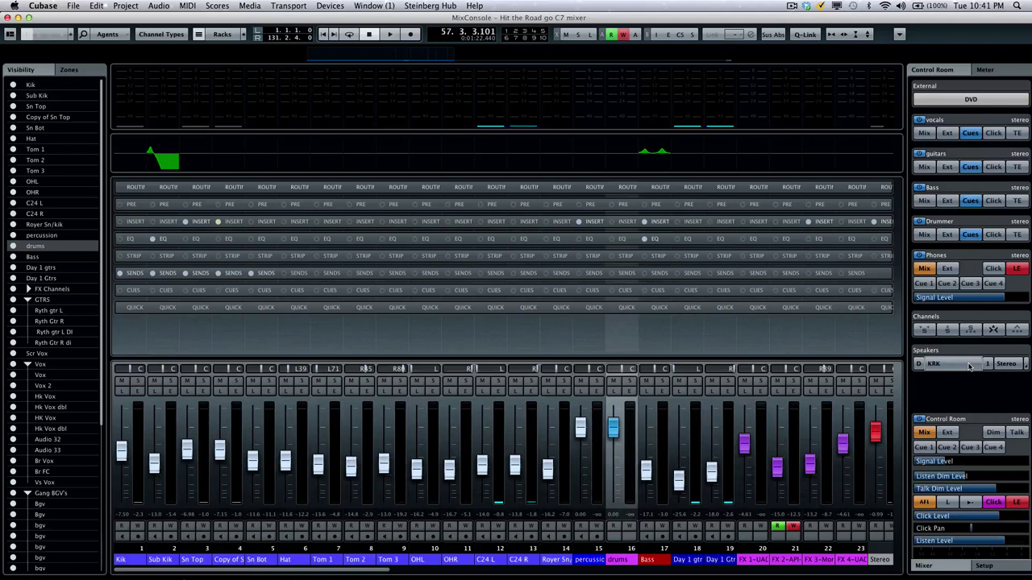
click(970, 367)
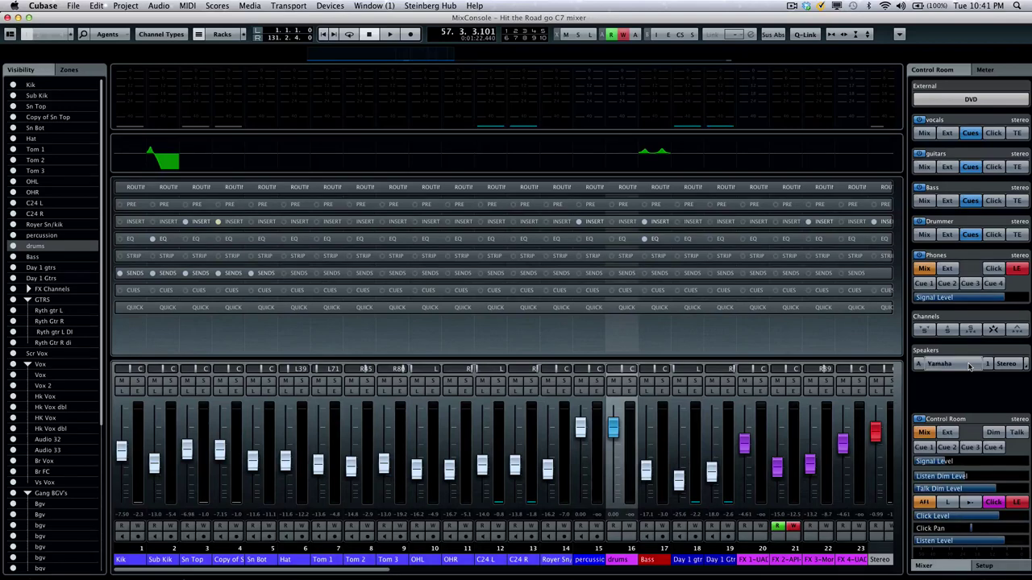
click(1026, 365)
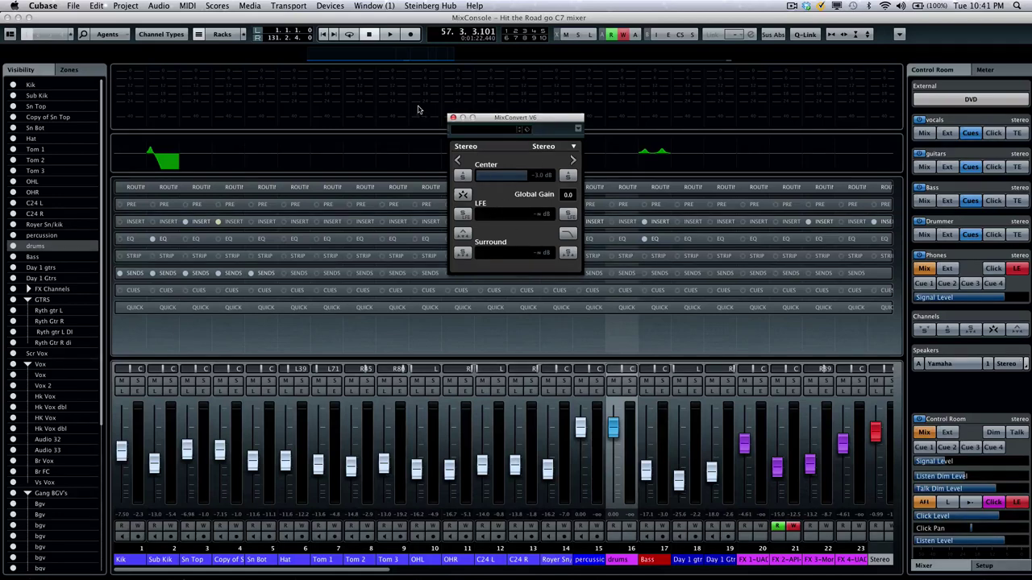
click(452, 119)
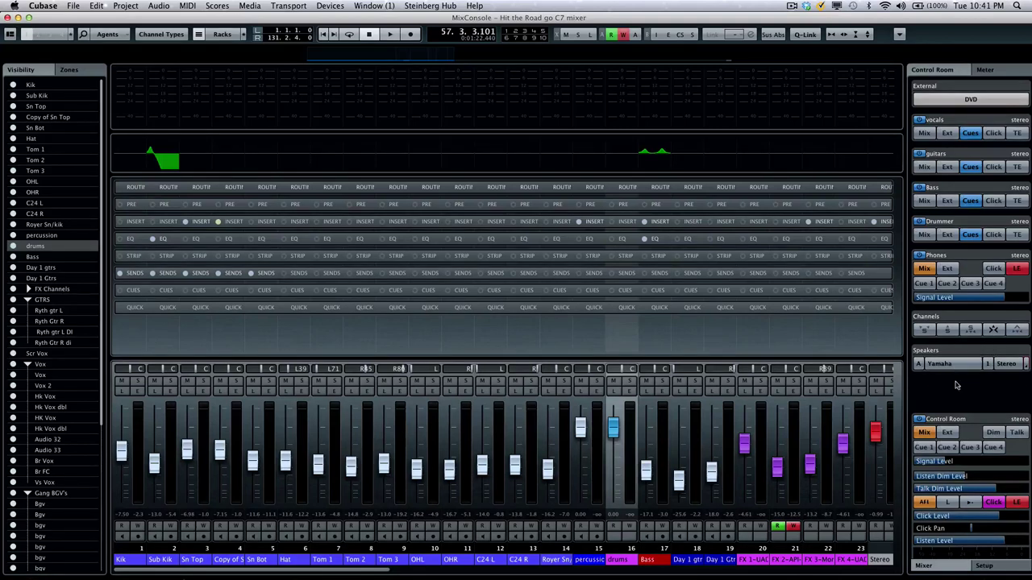
- Collapse the Channels section and expand the Yamaha speaker settings, showing the No Effect insert, Phase and Input Gain
click(1002, 569)
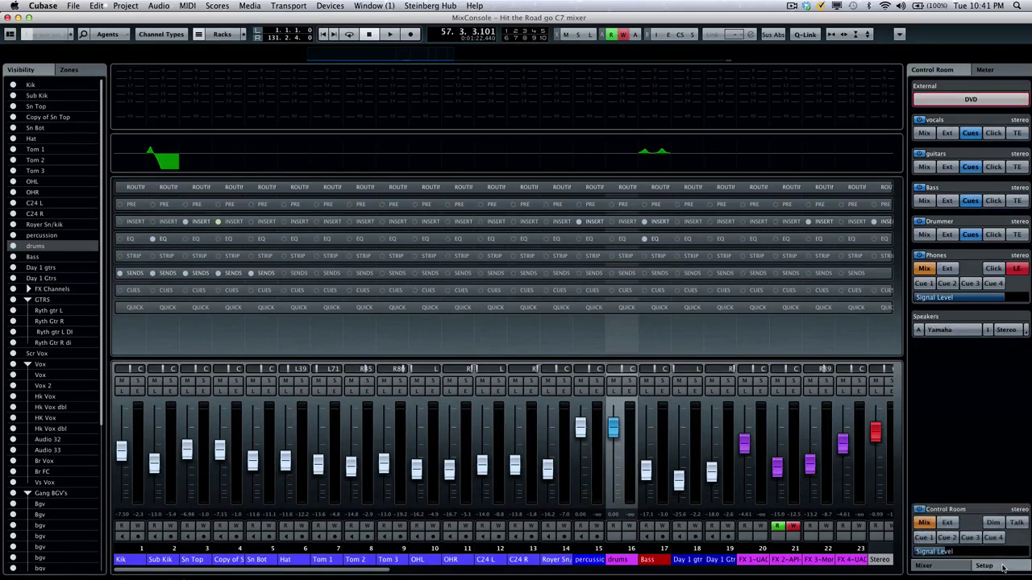
click(958, 319)
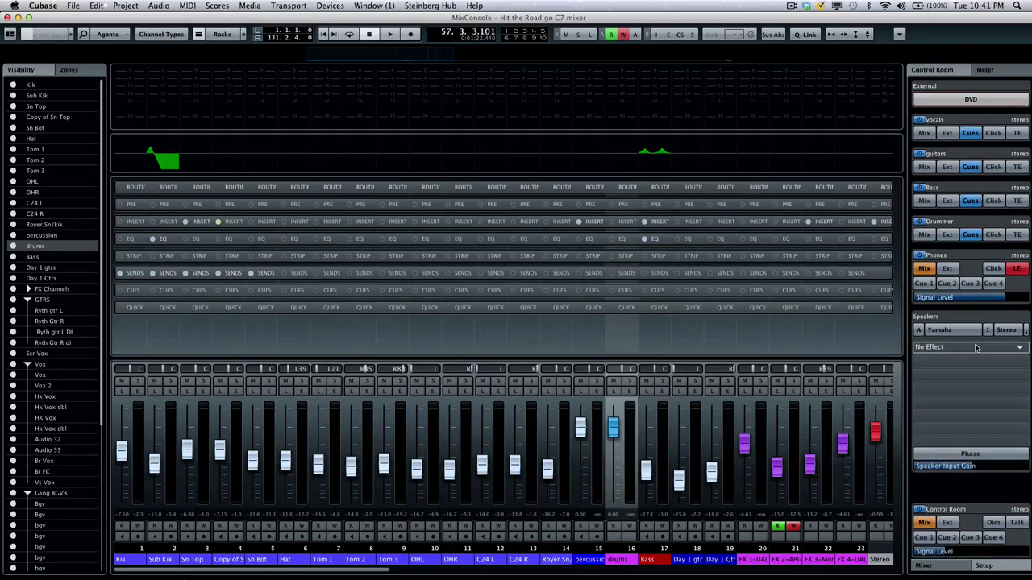
click(975, 343)
click(971, 342)
mouse_move(963, 347)
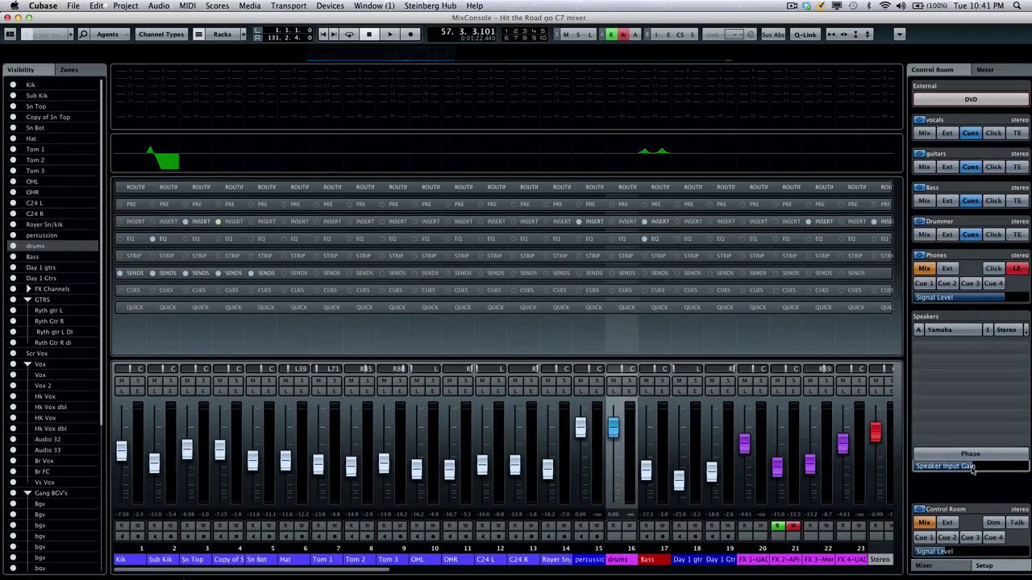
- Adjust the Speaker Input Gain to 8.2 dB, then -5.0 dB, finally settling on 13.1 dB
drag(972, 472, 978, 466)
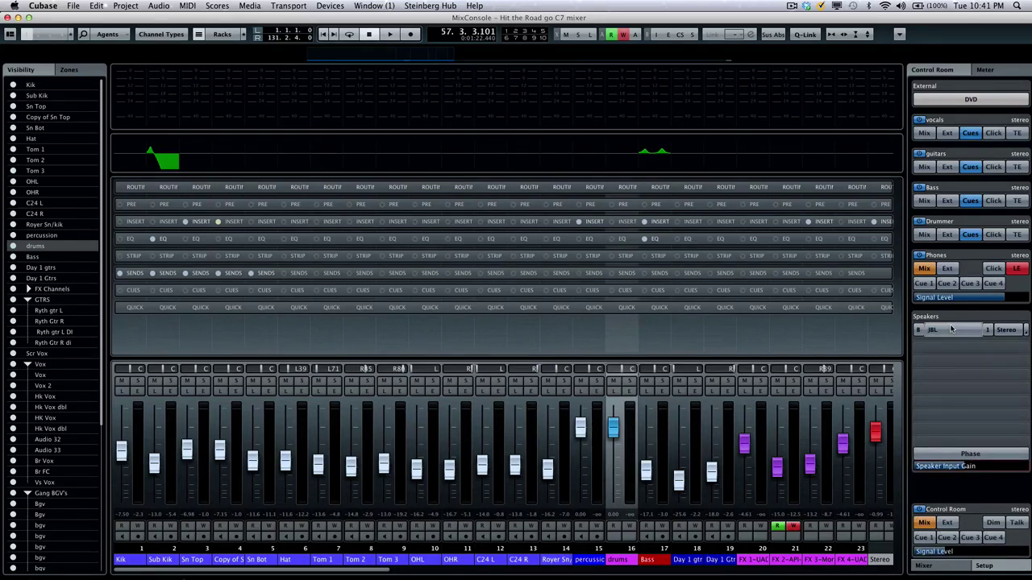
drag(967, 465, 965, 468)
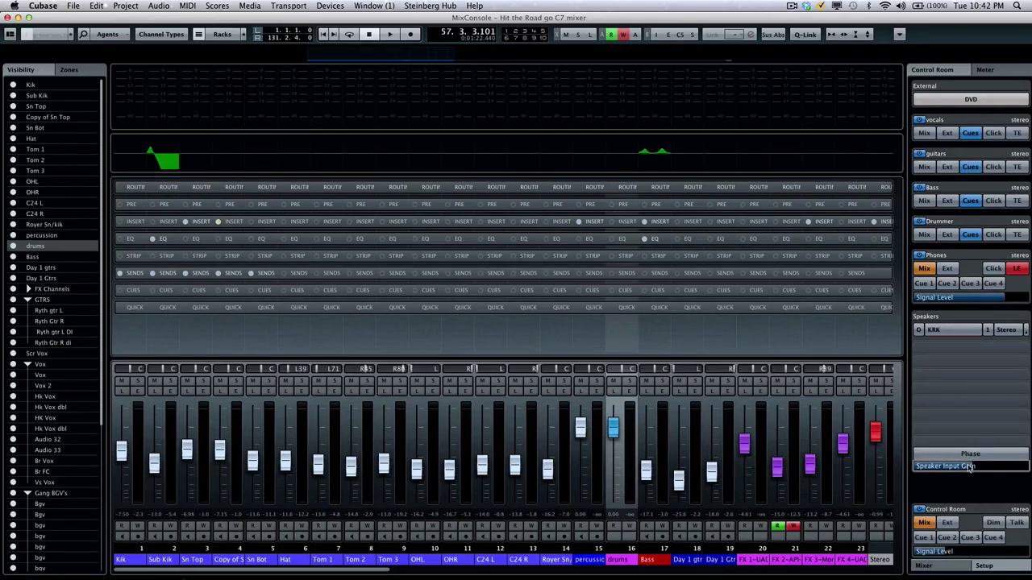
drag(971, 467, 989, 469)
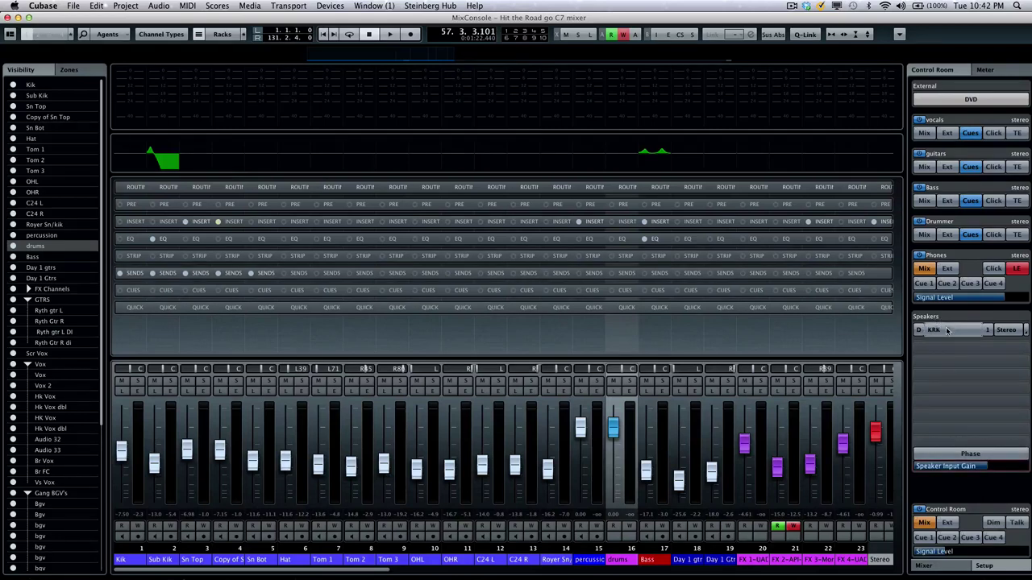
- Cycle monitoring through the JBL, Adam and KRK speaker sets, then back to Yamaha
click(947, 331)
click(947, 332)
click(948, 331)
click(956, 330)
click(956, 330)
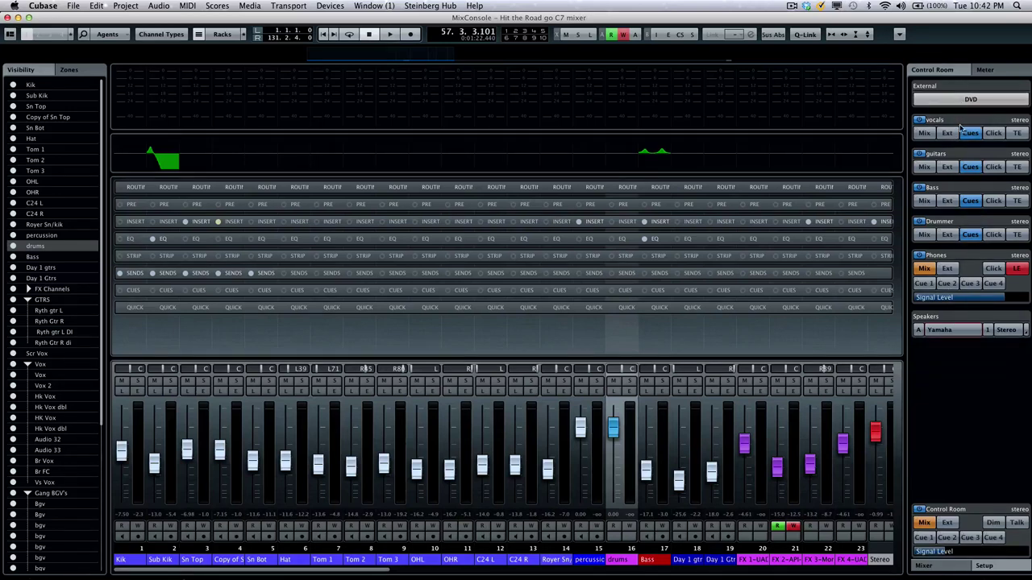
- Re-expand the Control Room settings, briefly open and close the vocals cue, and show the MixConsole CUES rack
click(944, 568)
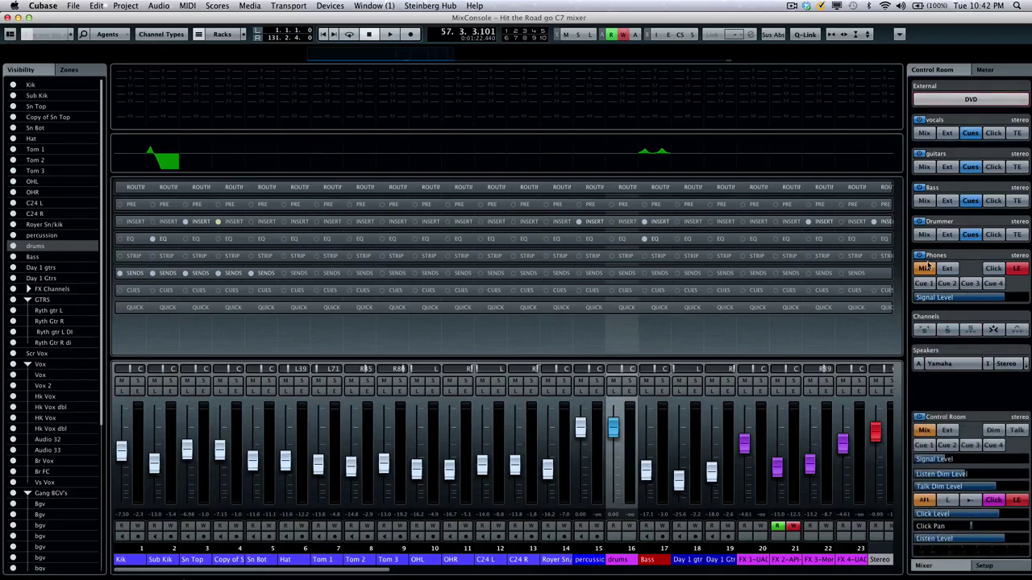
click(964, 123)
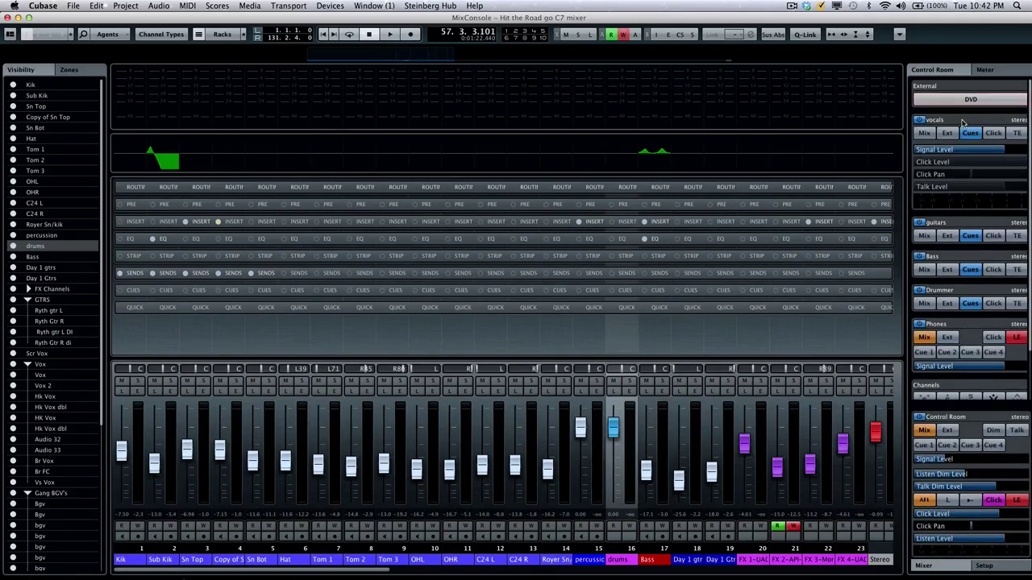
click(971, 123)
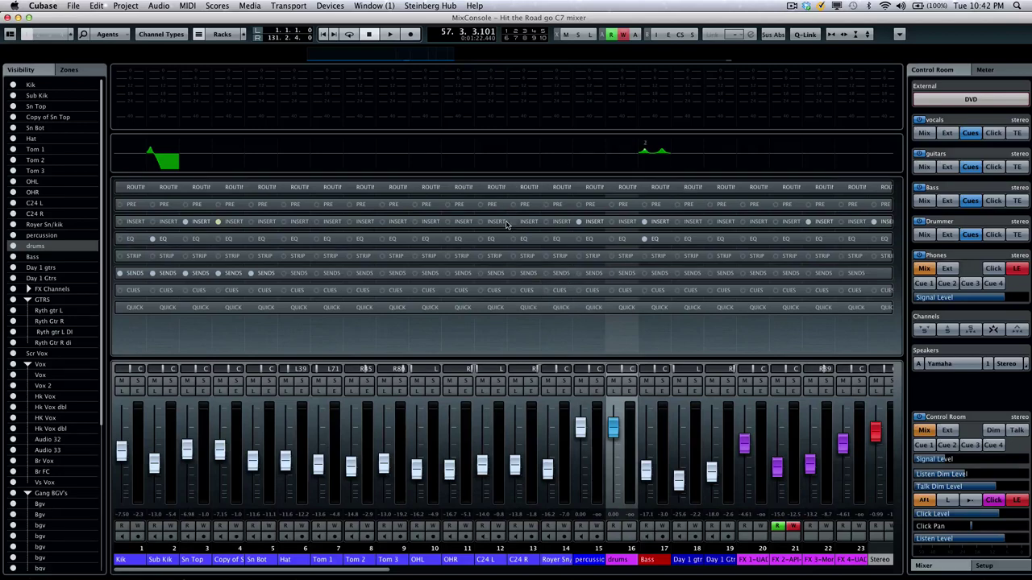
click(596, 291)
scroll(650, 269, down, 1)
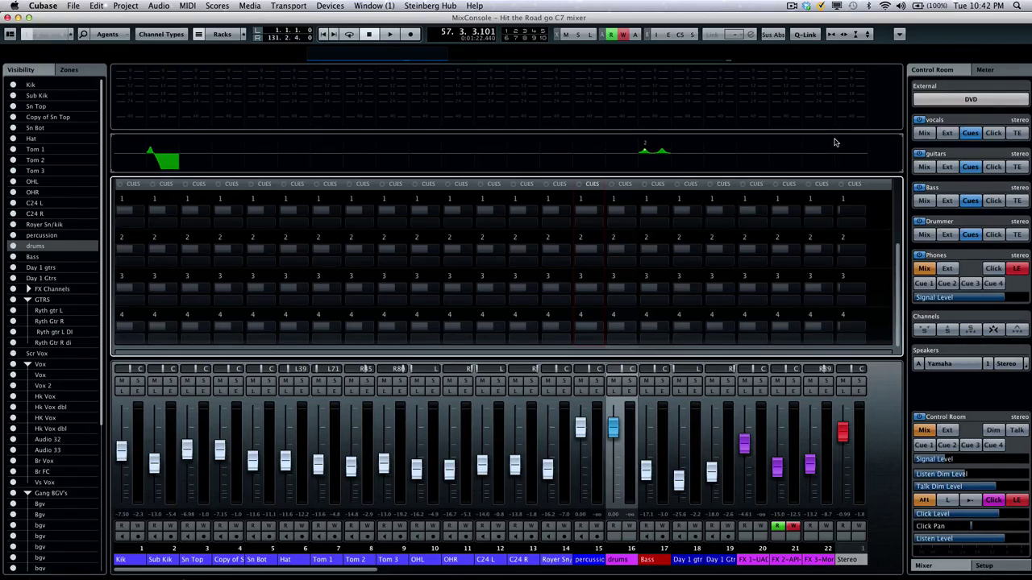
- Turn on Q-Link in the MixConsole toolbar so cue edits apply to all linked channels
click(798, 35)
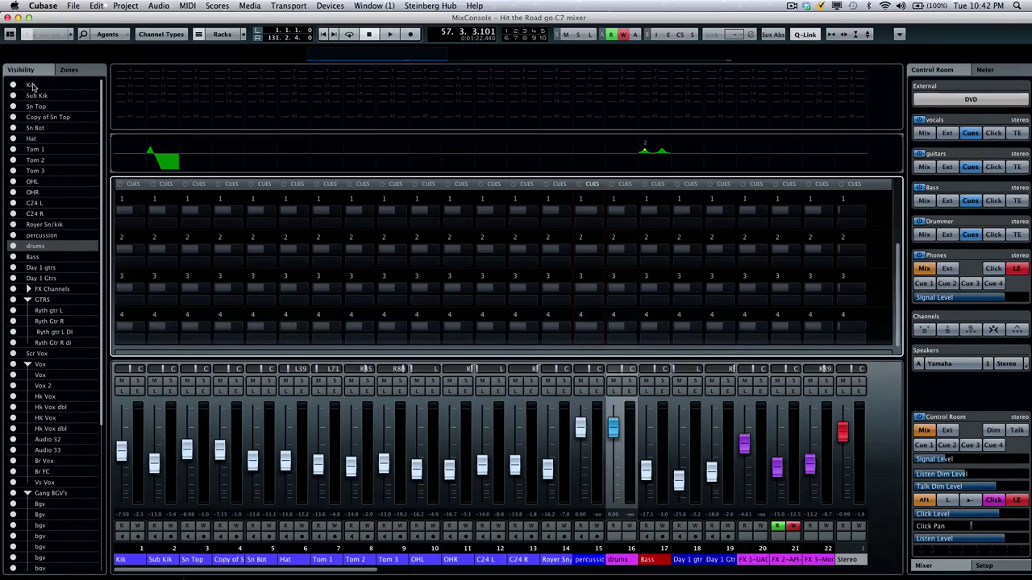
scroll(46, 250, down, 6)
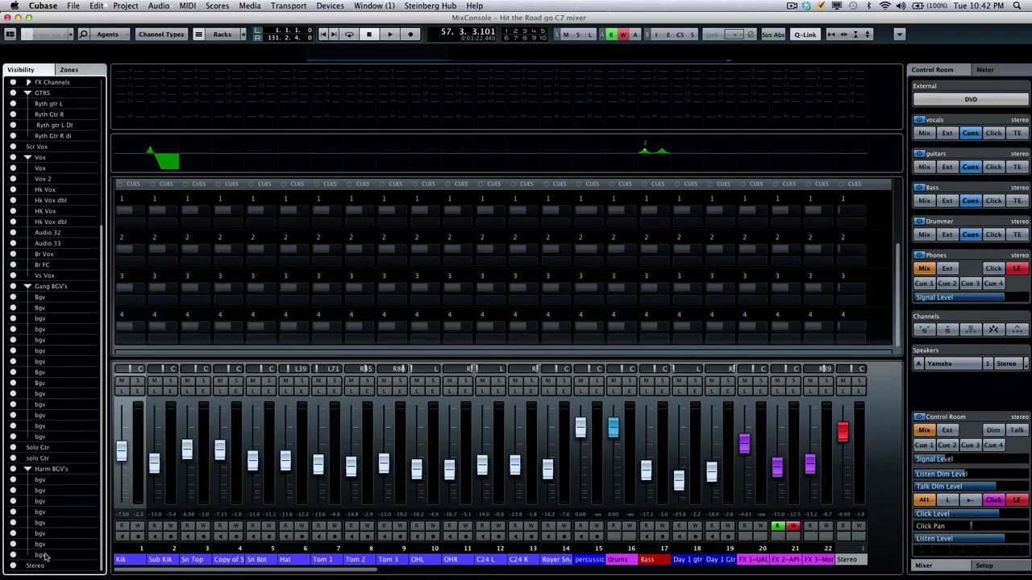
scroll(45, 556, up, 6)
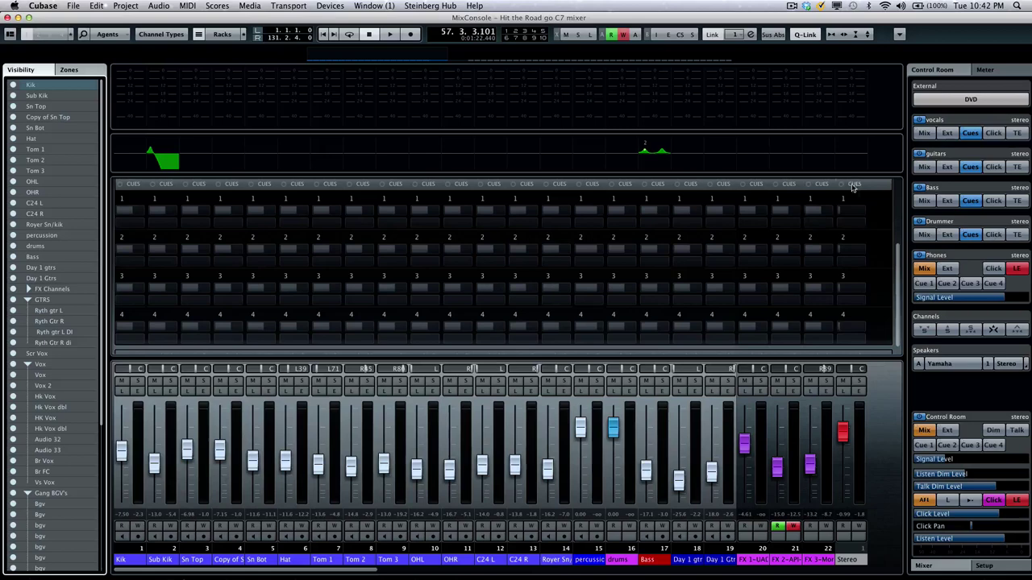
- Activate the cue sends on all cues for the selected channels, confirming the prompt
right_click(957, 89)
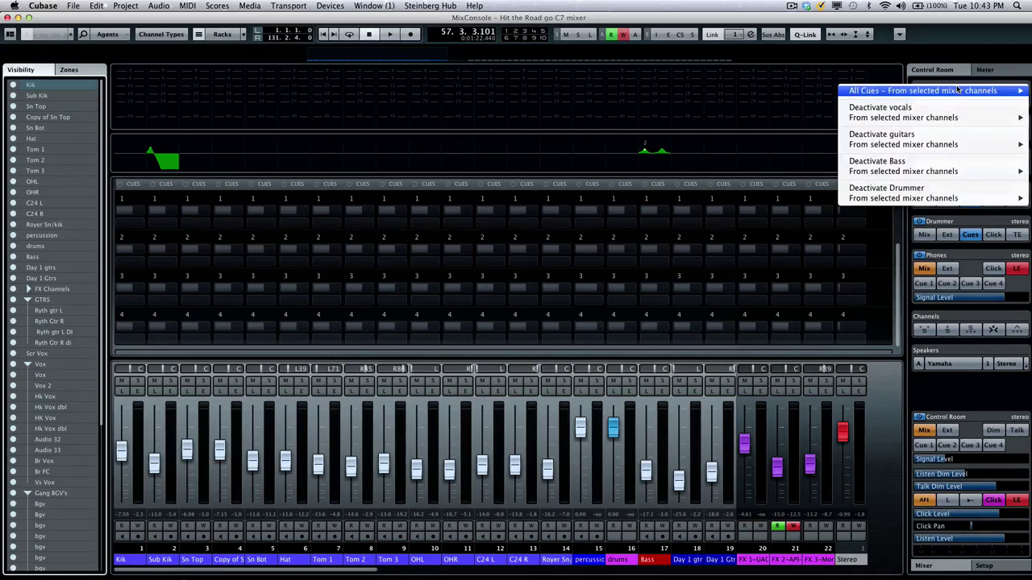
mouse_move(953, 90)
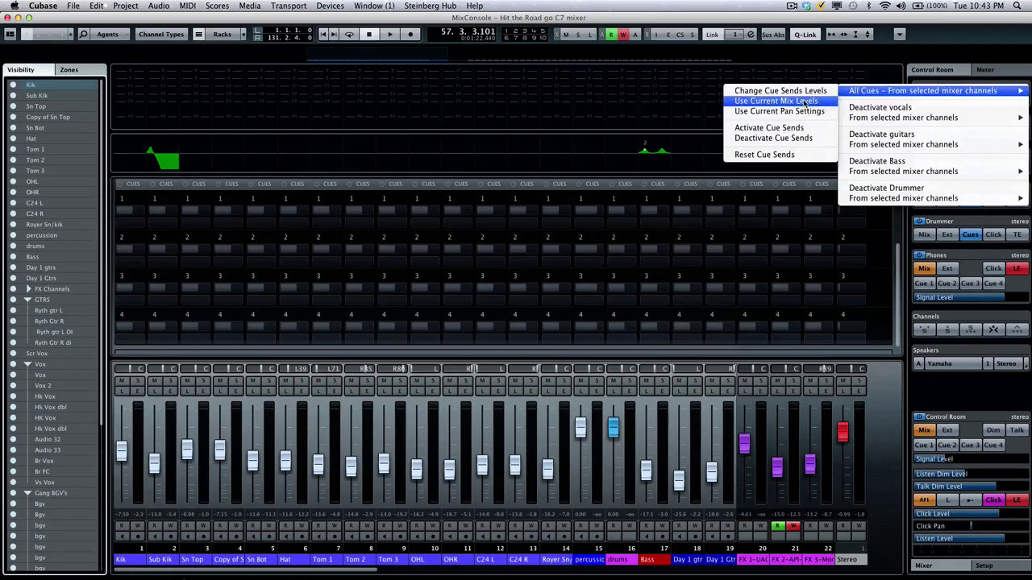
click(794, 128)
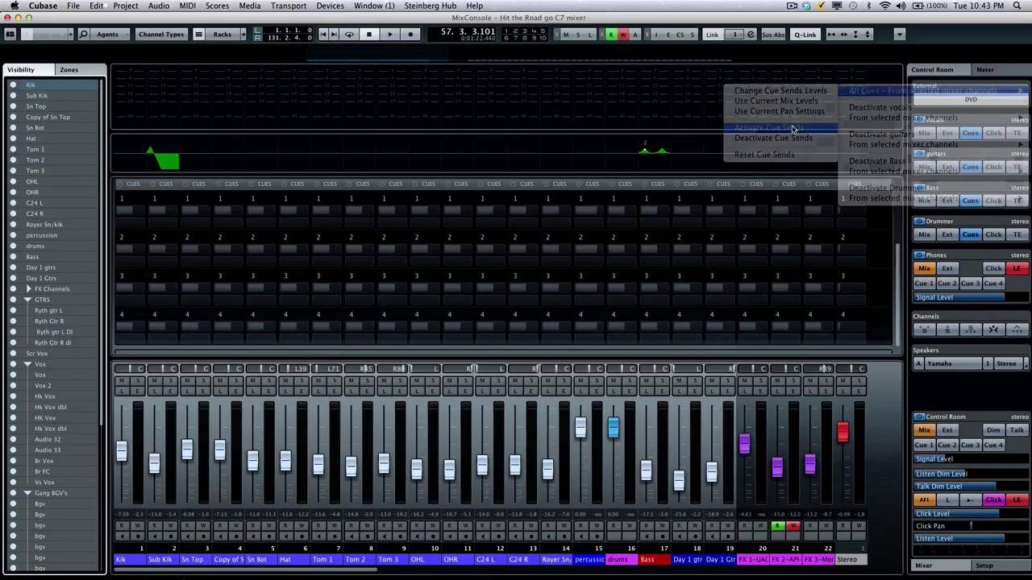
click(593, 204)
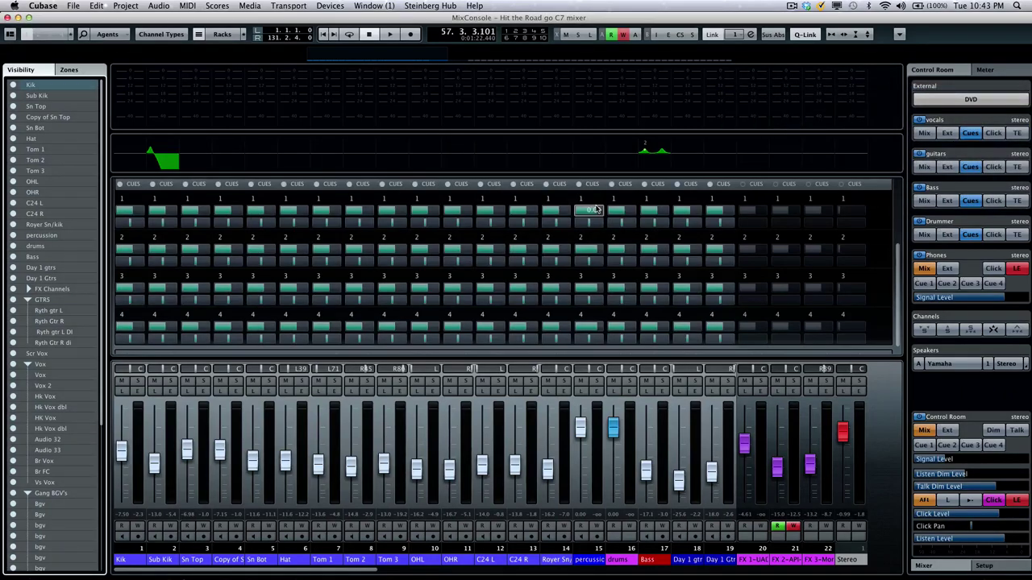
- Scroll-adjust the Bass cue sends, bringing linked cue 1 to -1.03 and cue 2 to -1.08
mouse_move(723, 209)
mouse_move(718, 251)
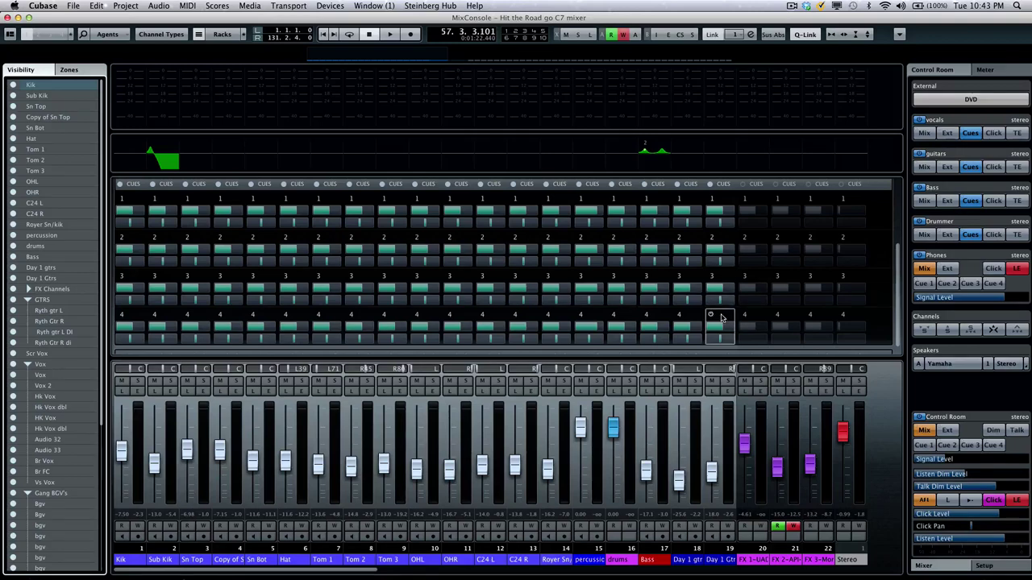
mouse_move(655, 332)
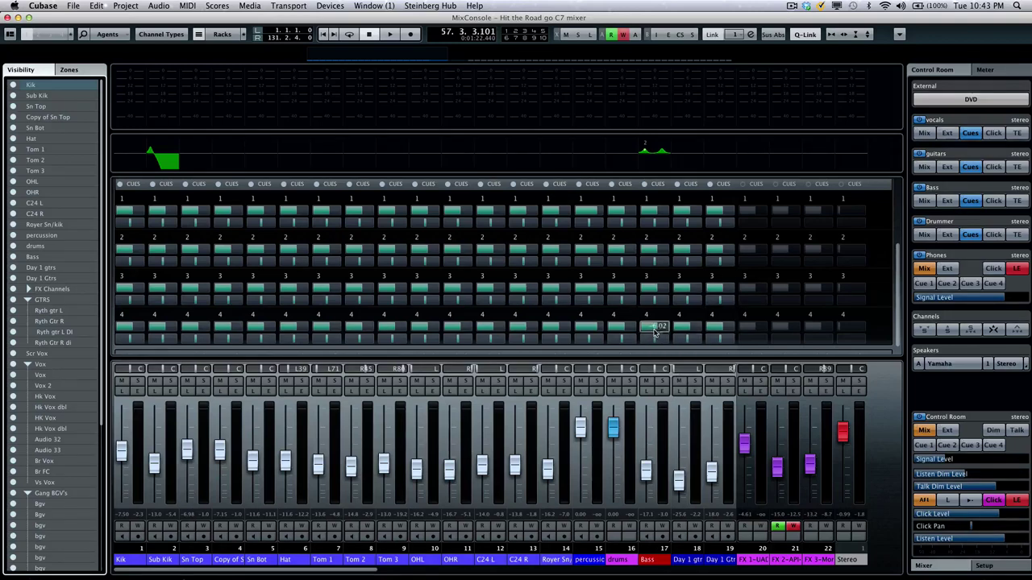
click(660, 211)
scroll(659, 211, down, 5)
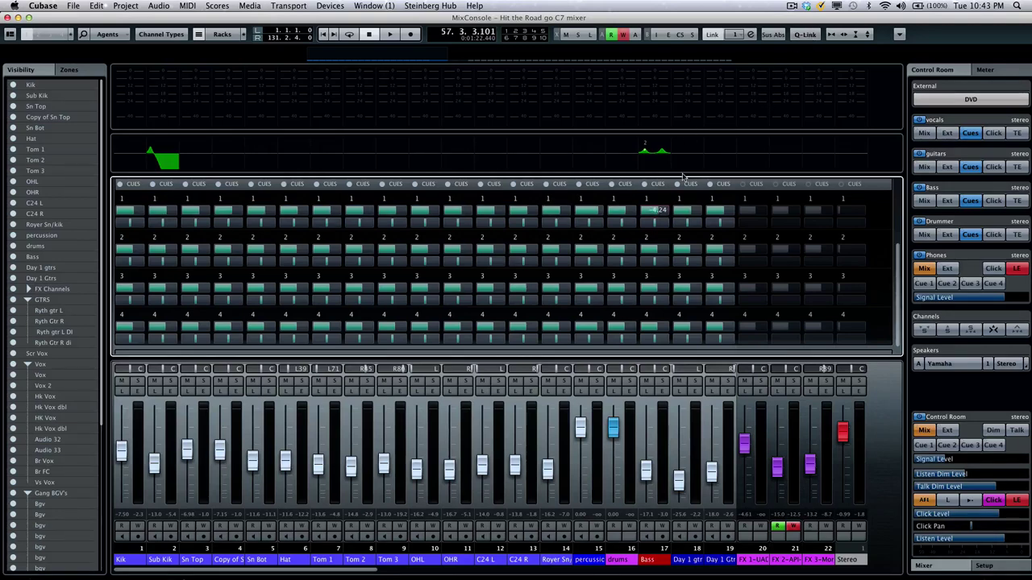
scroll(660, 211, up, 7)
scroll(656, 253, up, 5)
scroll(656, 252, up, 1)
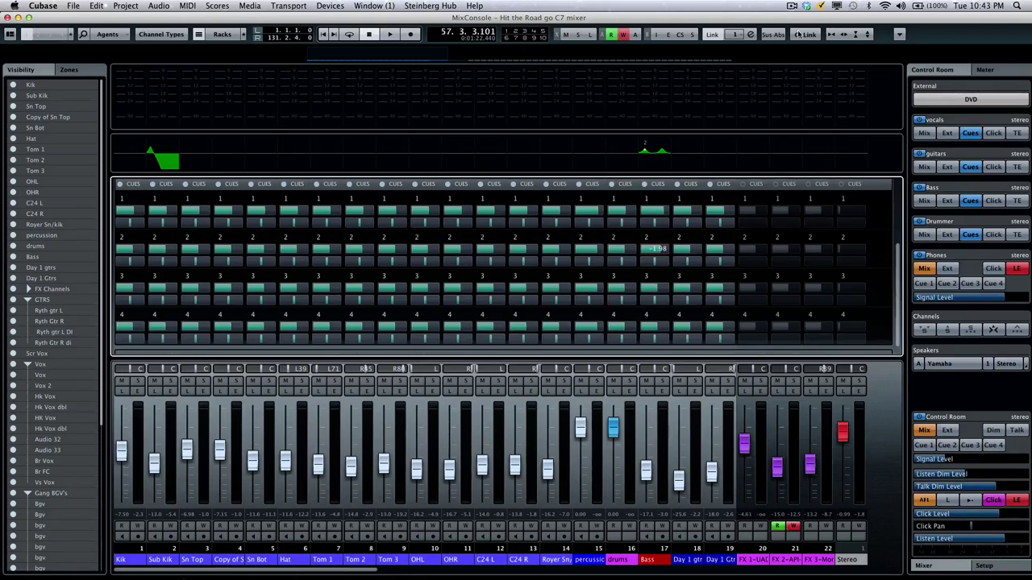
- Set every cue send to its channel's current mixer volume with All Cues > Use Current Mix Levels
right_click(956, 87)
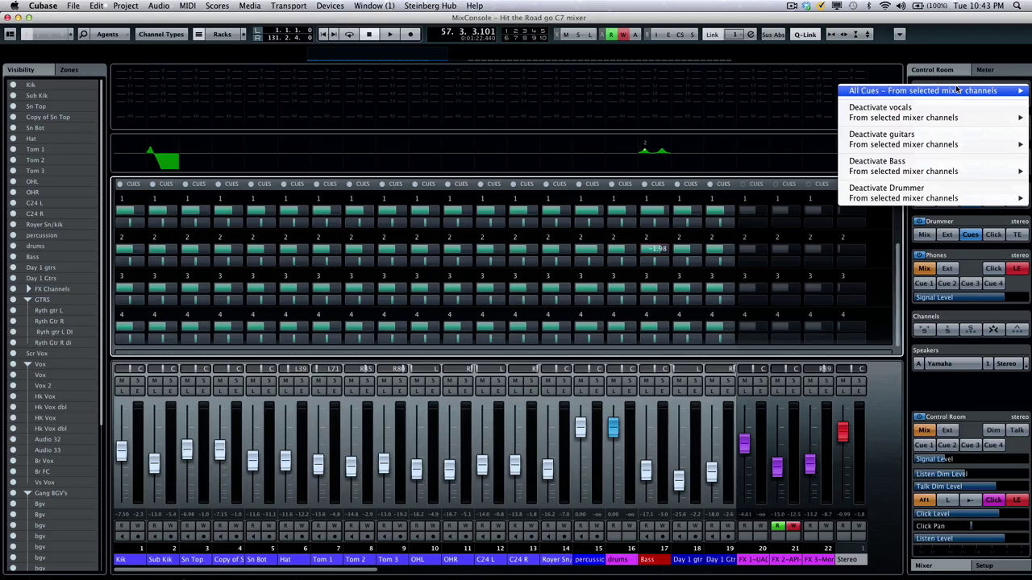
mouse_move(957, 90)
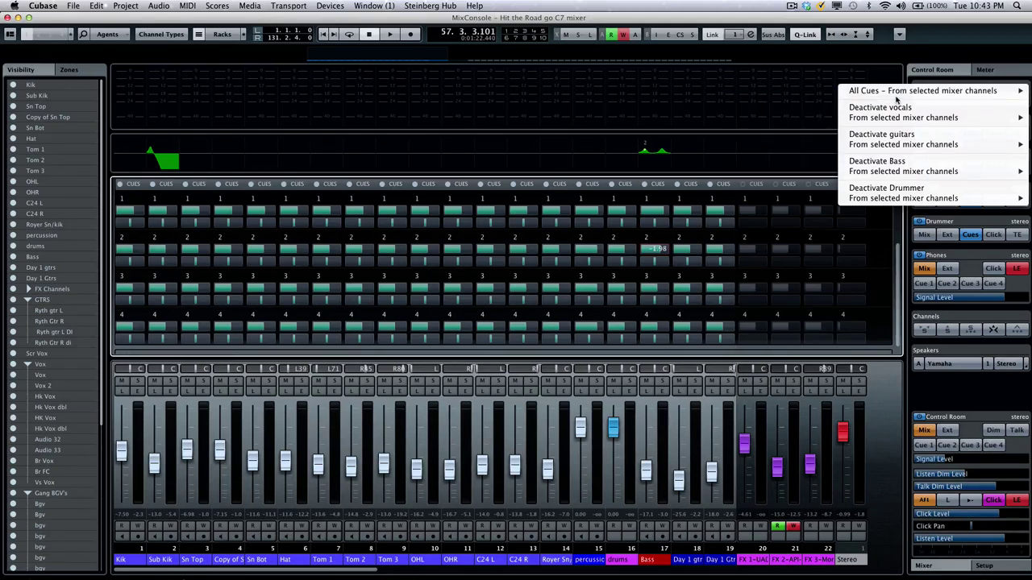
mouse_move(896, 93)
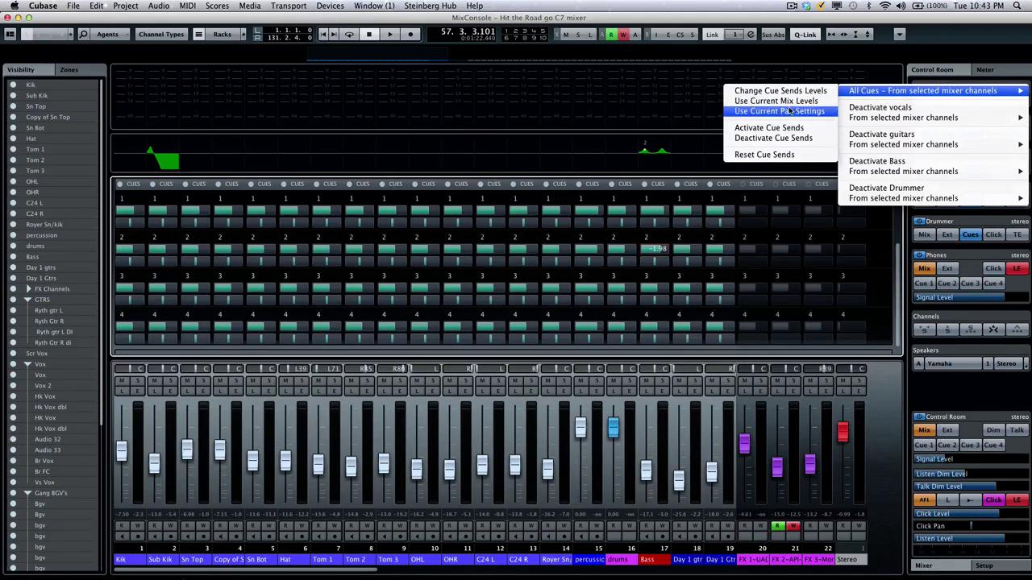
click(778, 100)
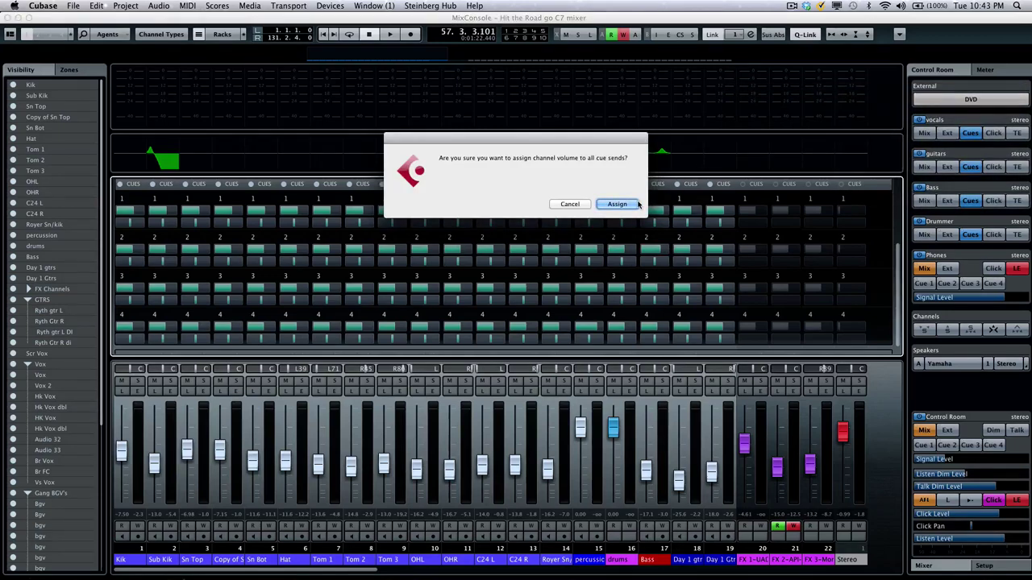
click(614, 206)
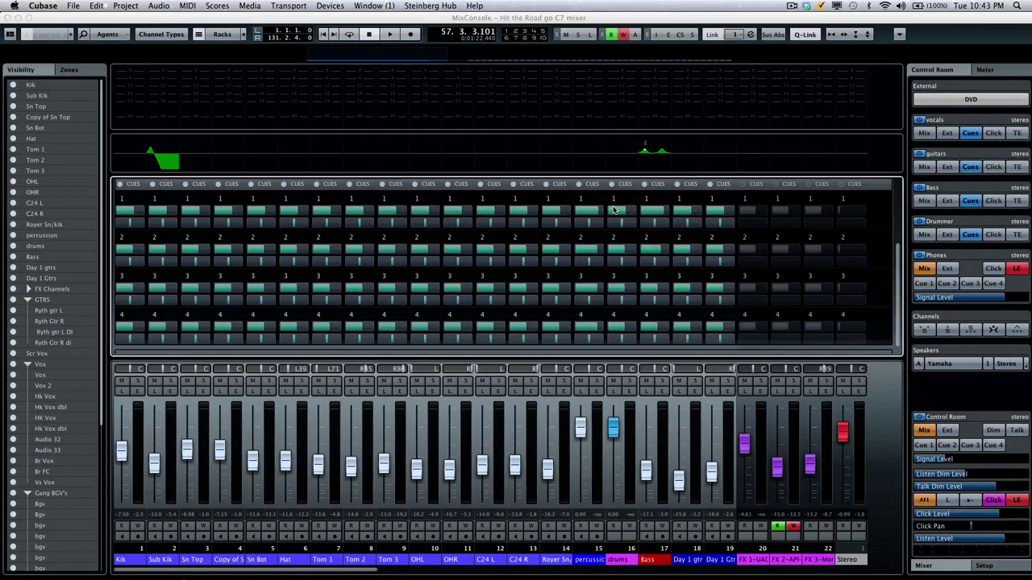
- Copy each channel's current pan into all cue sends, then check the Bass cue 3 send at -17.1
right_click(951, 85)
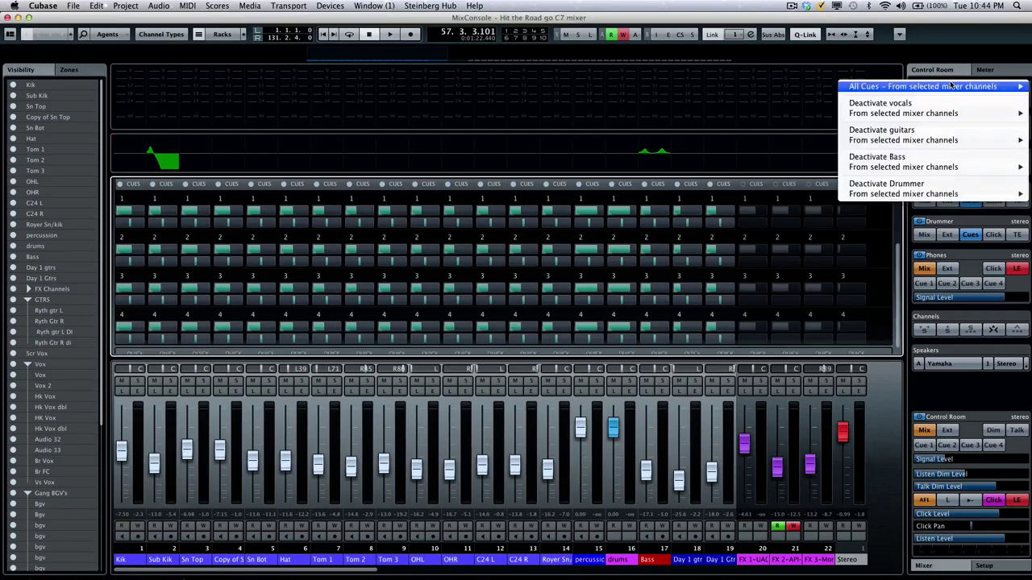
mouse_move(952, 85)
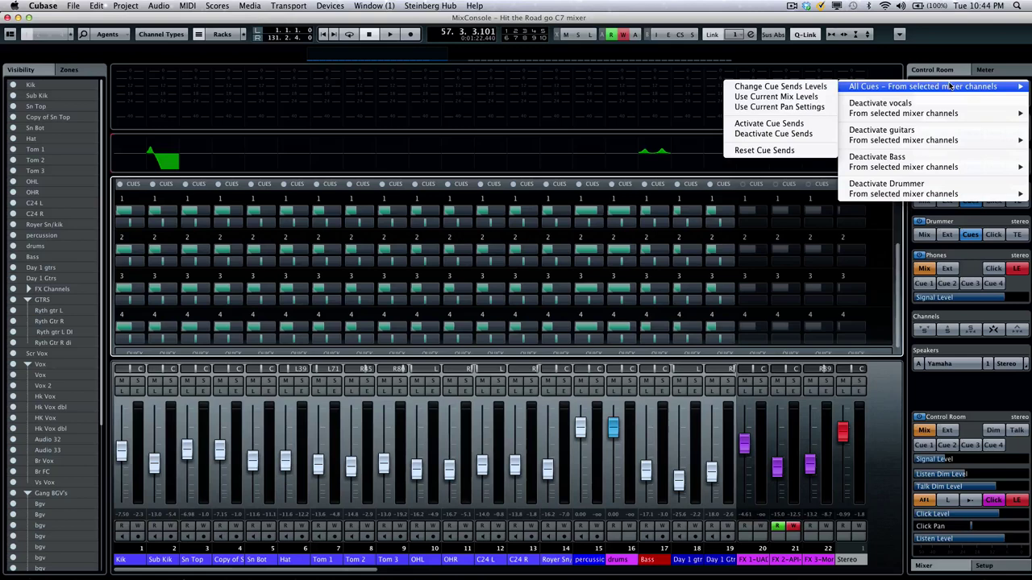
click(816, 107)
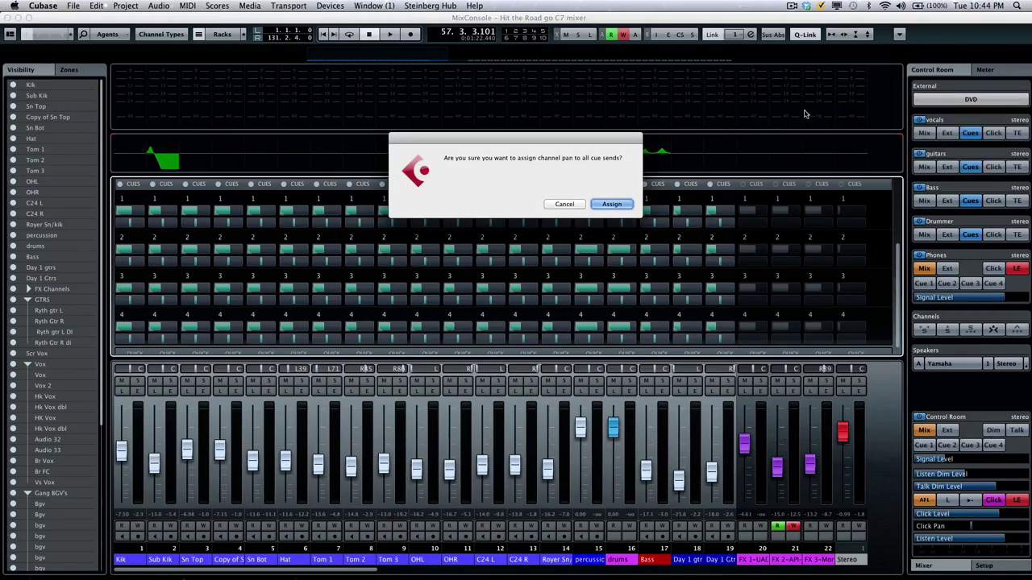
click(612, 204)
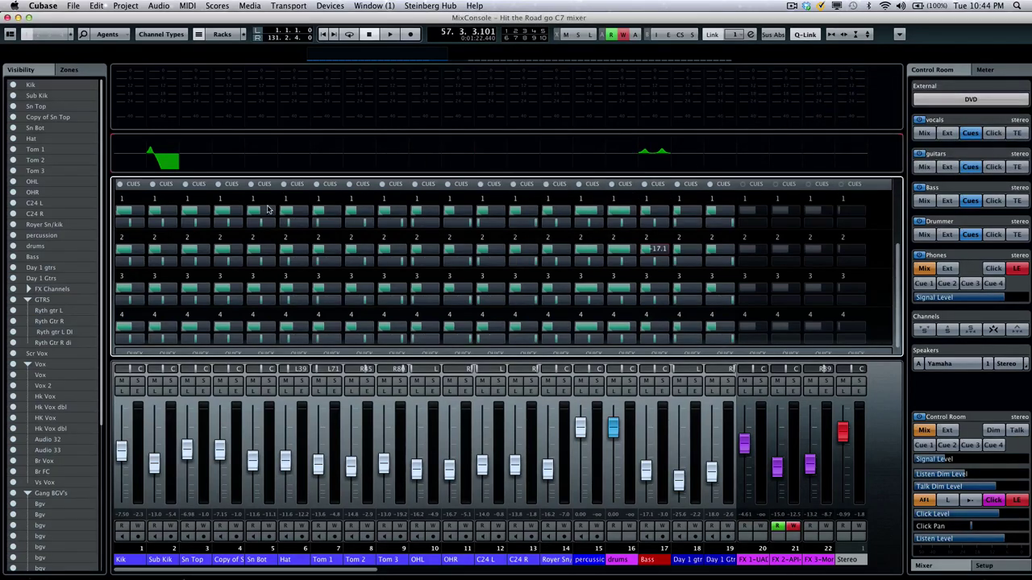
click(658, 288)
- Select Kik through Royer Sn/Kik, enable Q-Link, and raise their linked cue 4 sends, the first to 2.52
click(49, 87)
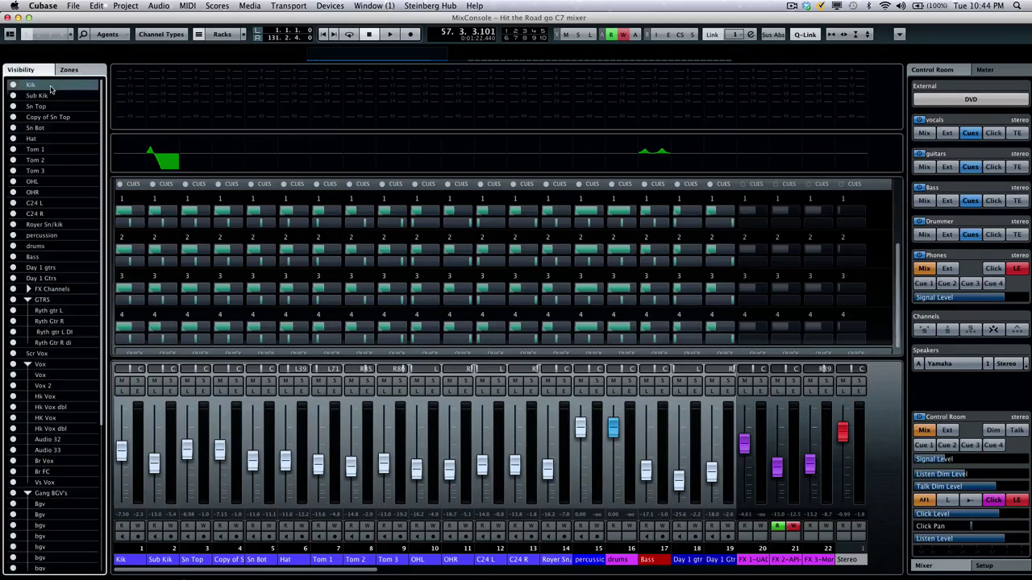
shift+click(46, 226)
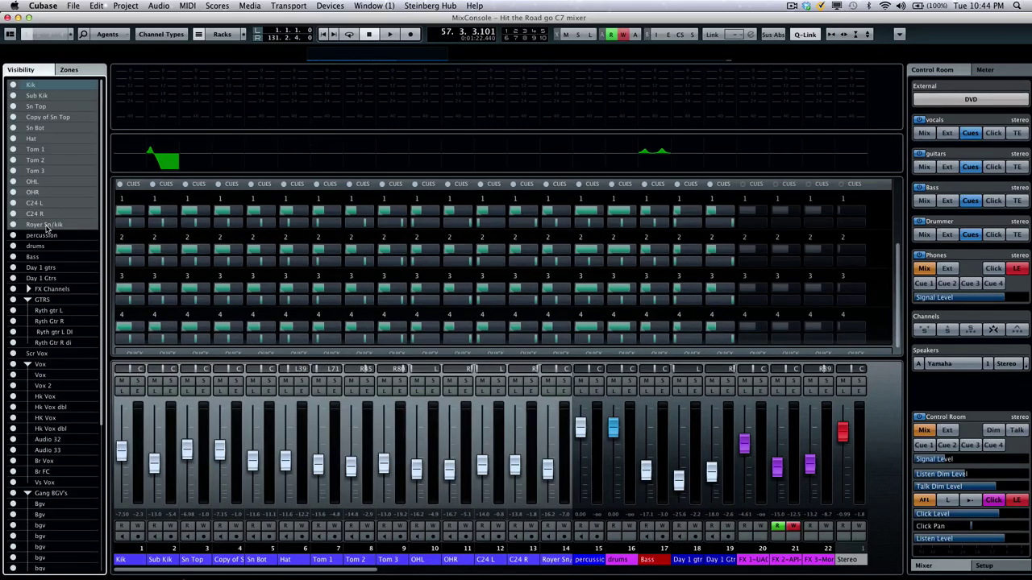
click(809, 37)
drag(129, 328, 137, 328)
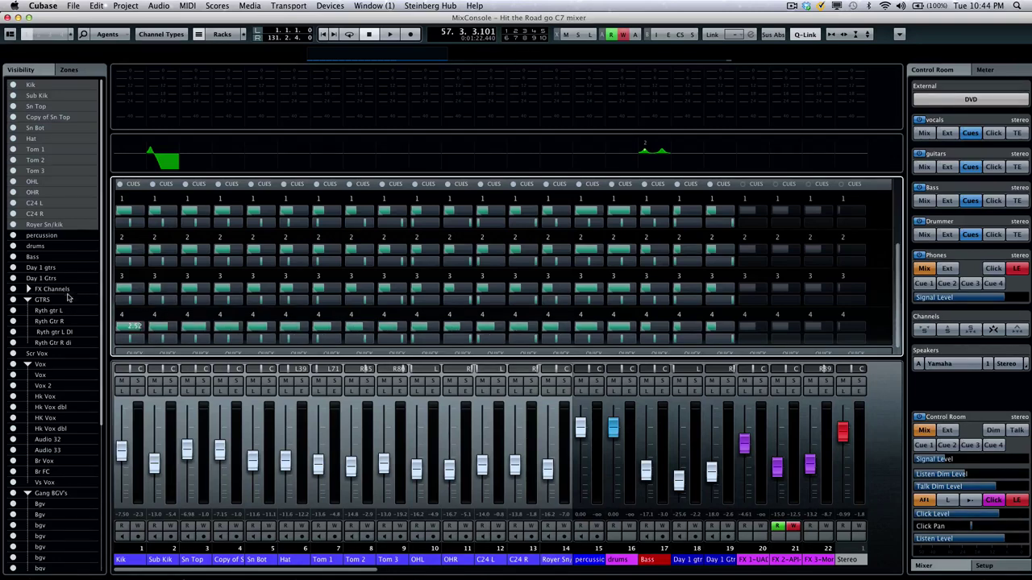
- Select the four Ryth Gtr channels in the GTRS folder and raise their cue 2 sends from -15.0 to about -2.49
click(47, 300)
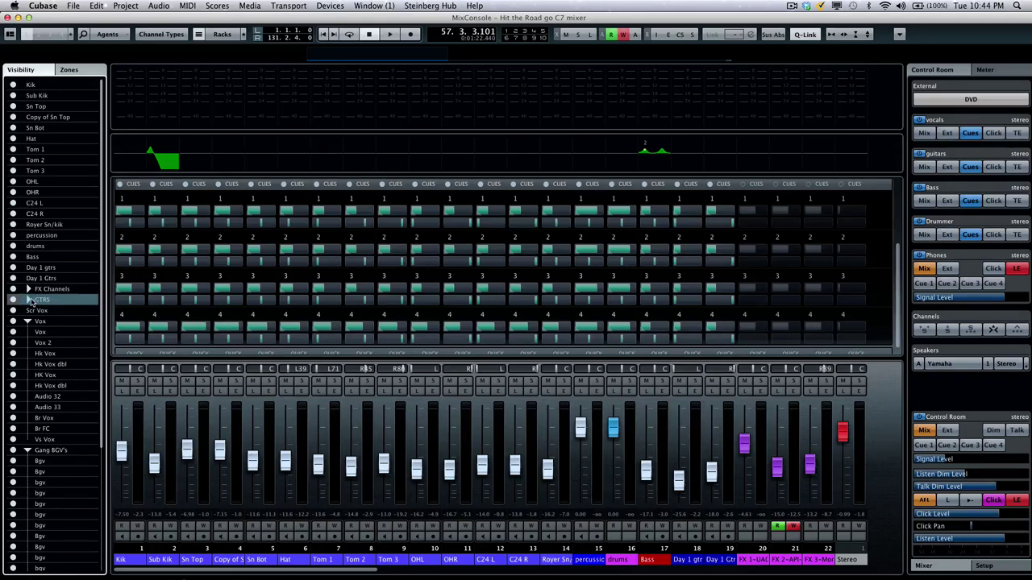
click(28, 299)
click(47, 312)
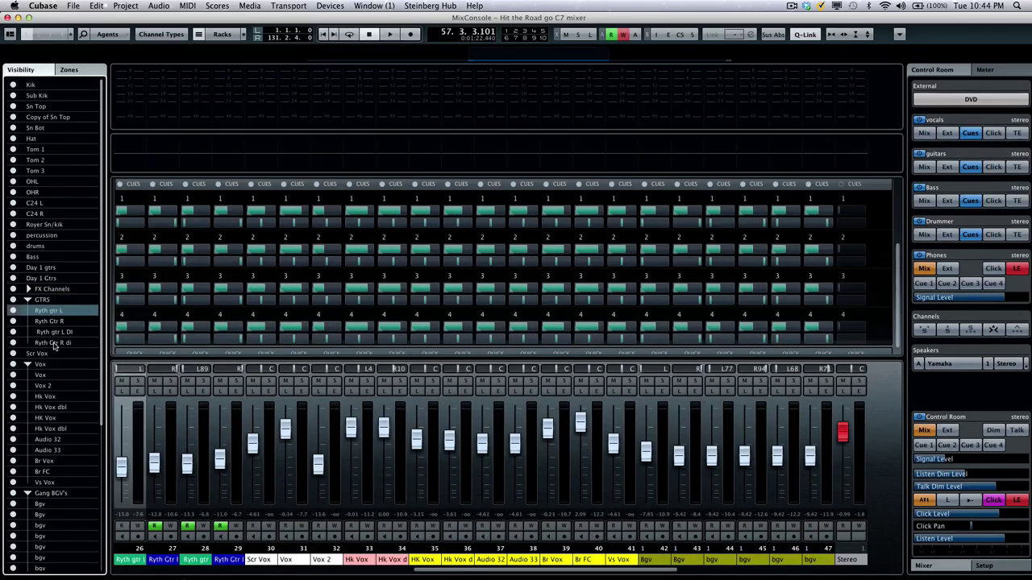
shift+click(54, 343)
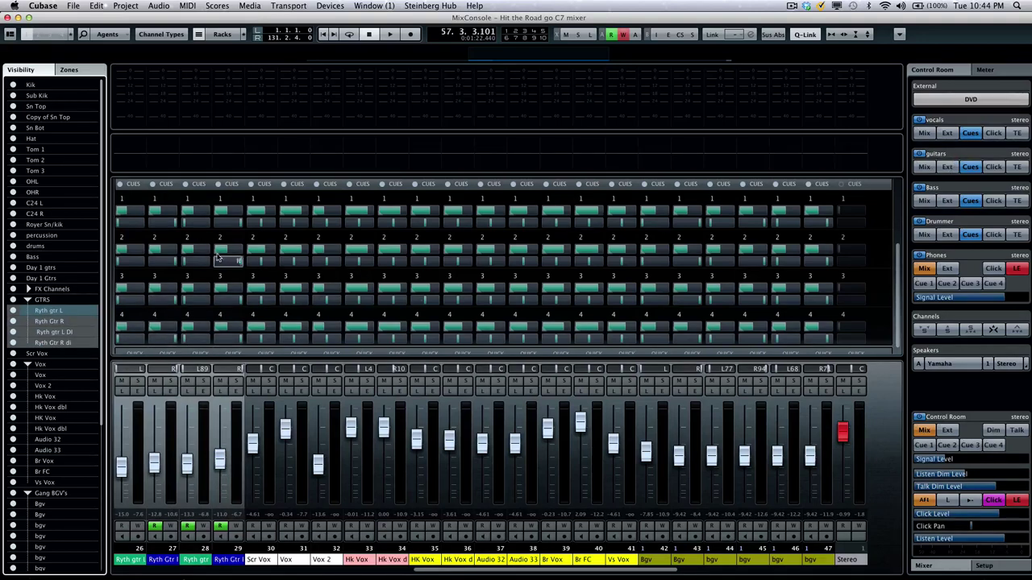
drag(126, 250, 135, 255)
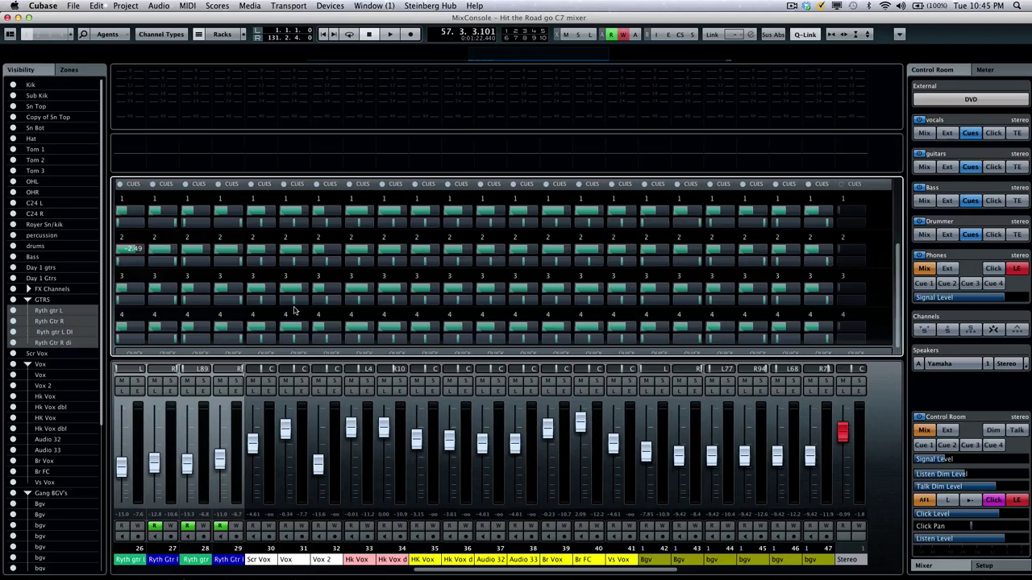
- Play the song while auditioning cues 4, 2, 3 and 4, then return monitoring to the main Mix
click(389, 36)
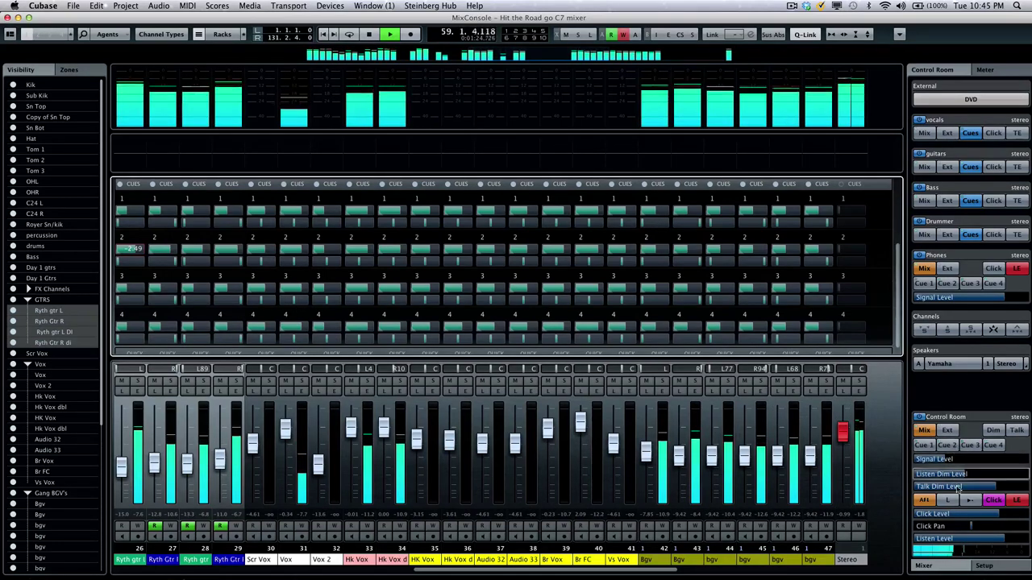
click(997, 450)
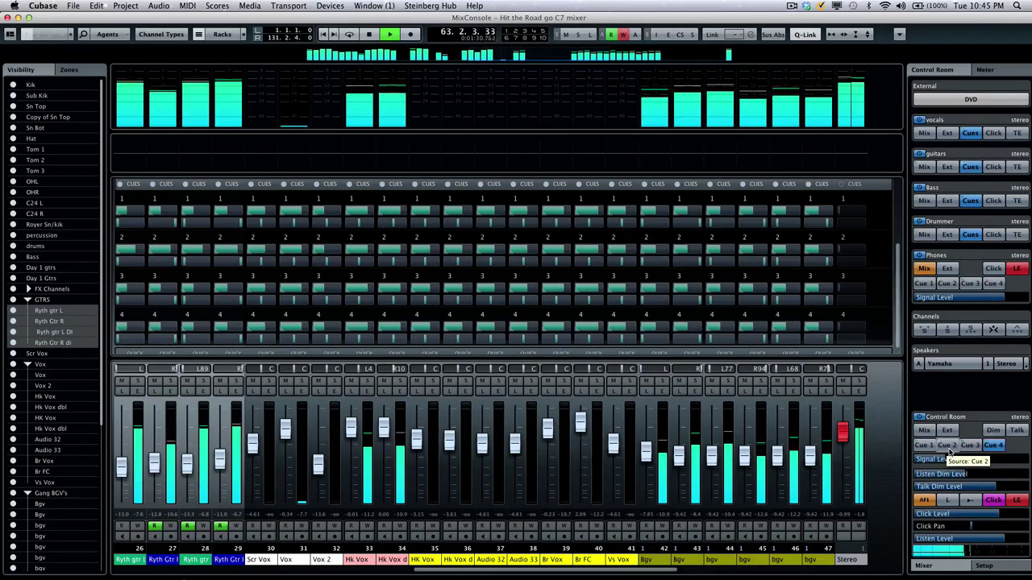
click(947, 449)
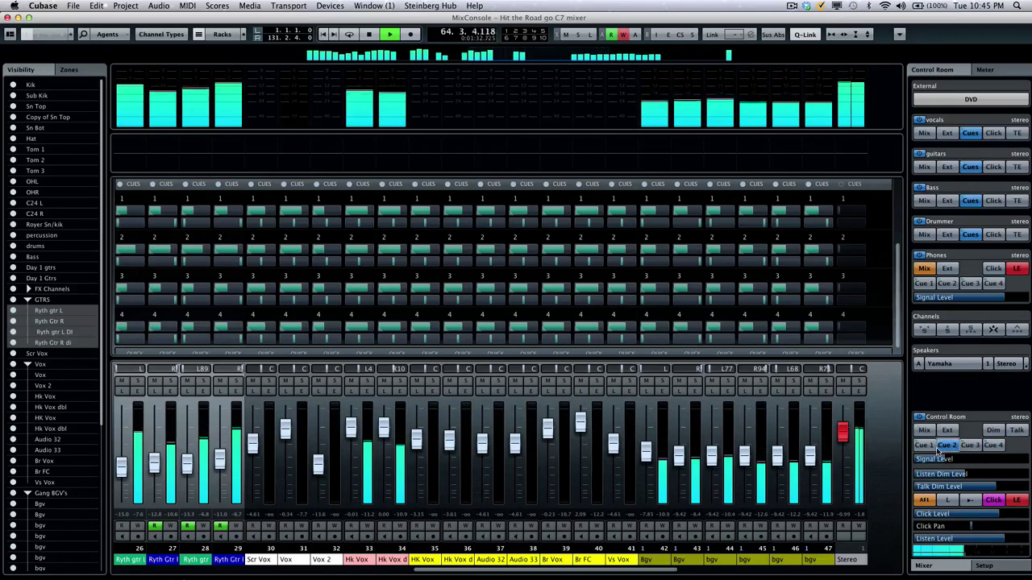
click(973, 449)
click(993, 449)
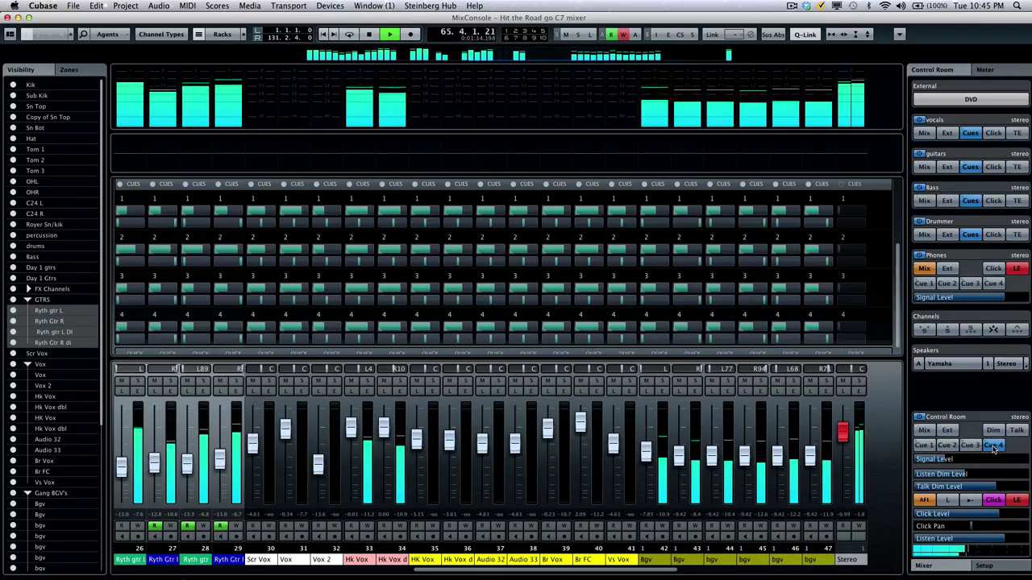
click(925, 431)
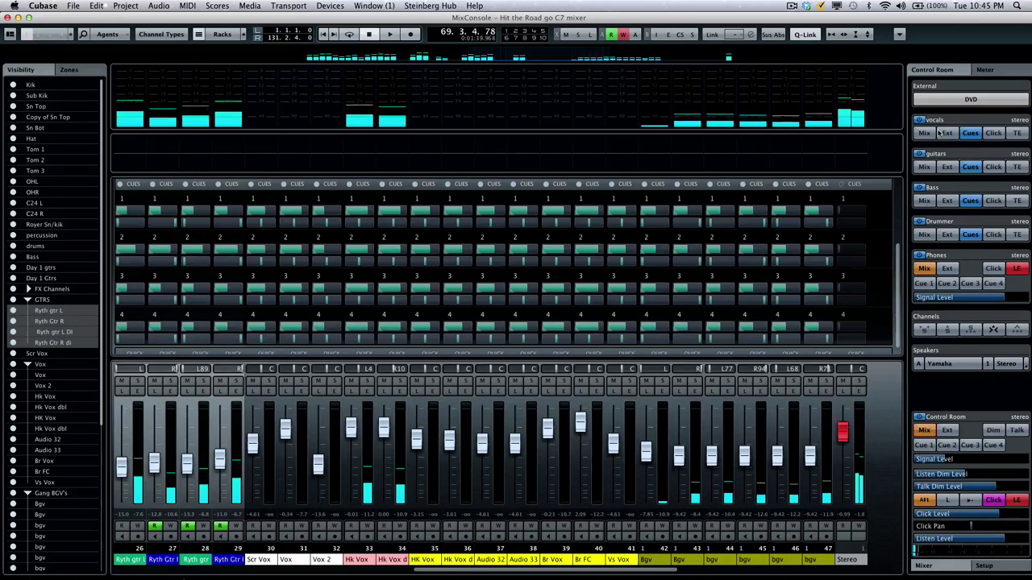
click(969, 101)
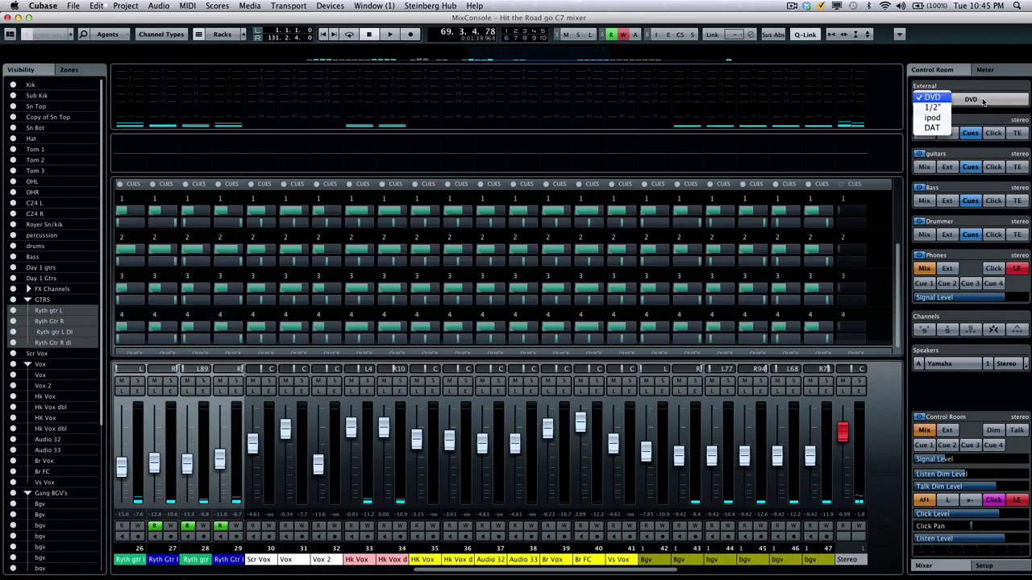
click(935, 118)
click(947, 431)
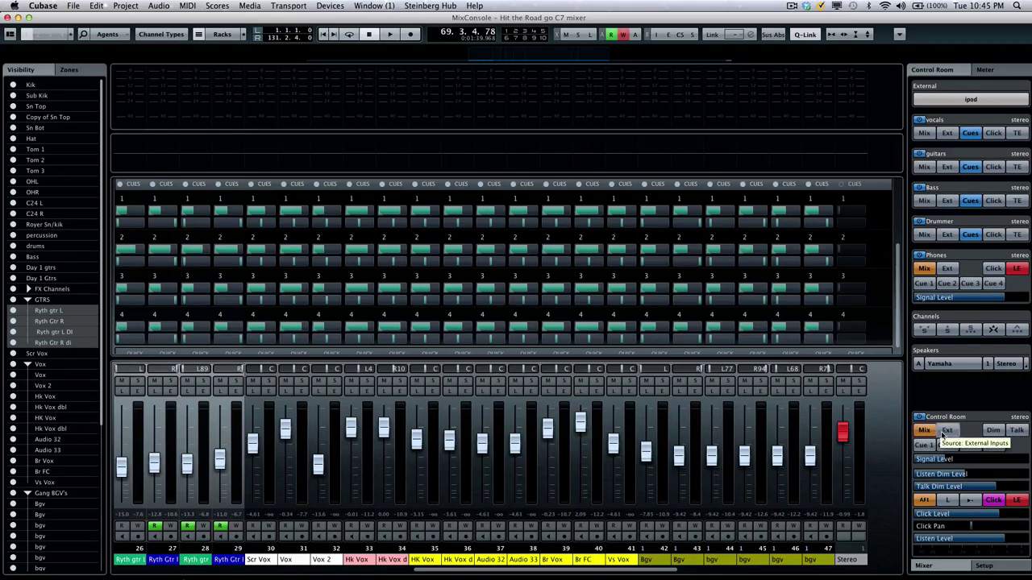
click(927, 433)
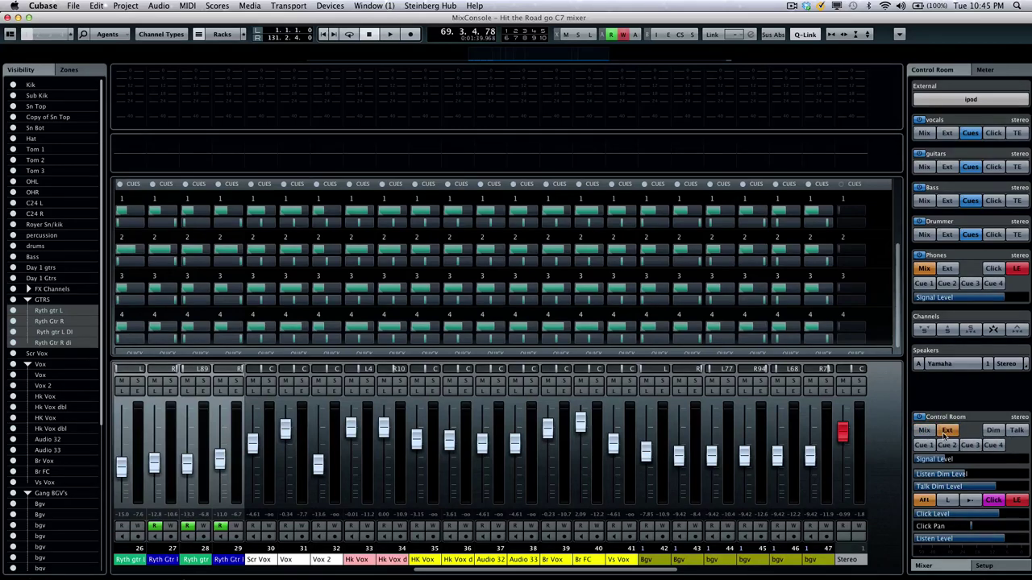
click(972, 99)
click(935, 87)
click(947, 99)
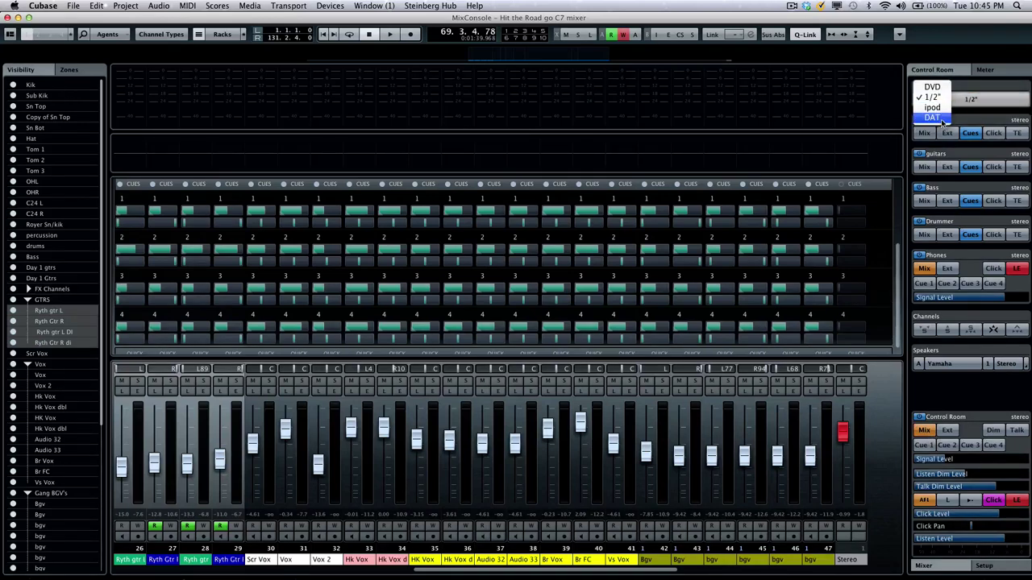
click(940, 119)
click(947, 98)
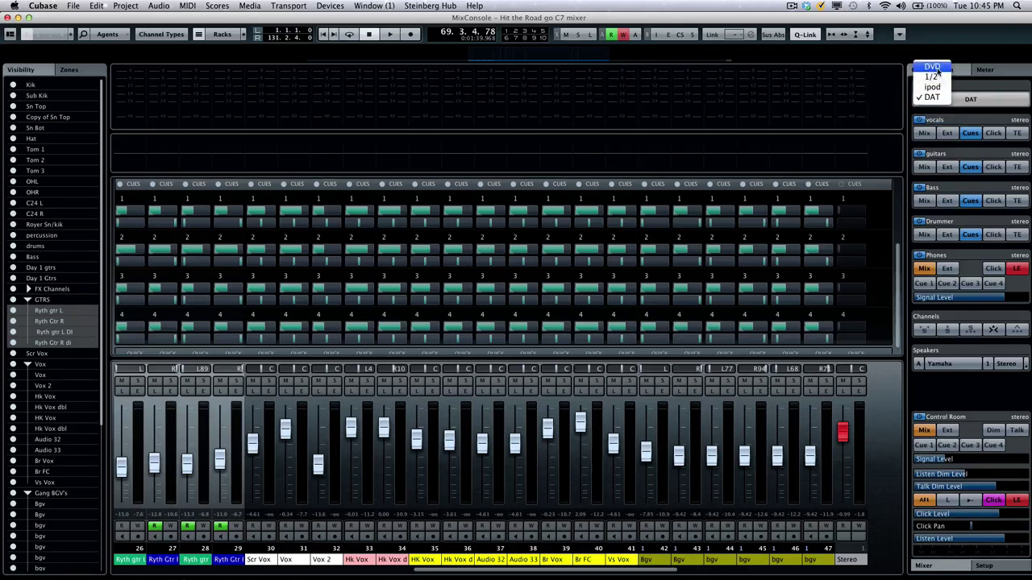
click(959, 84)
click(964, 100)
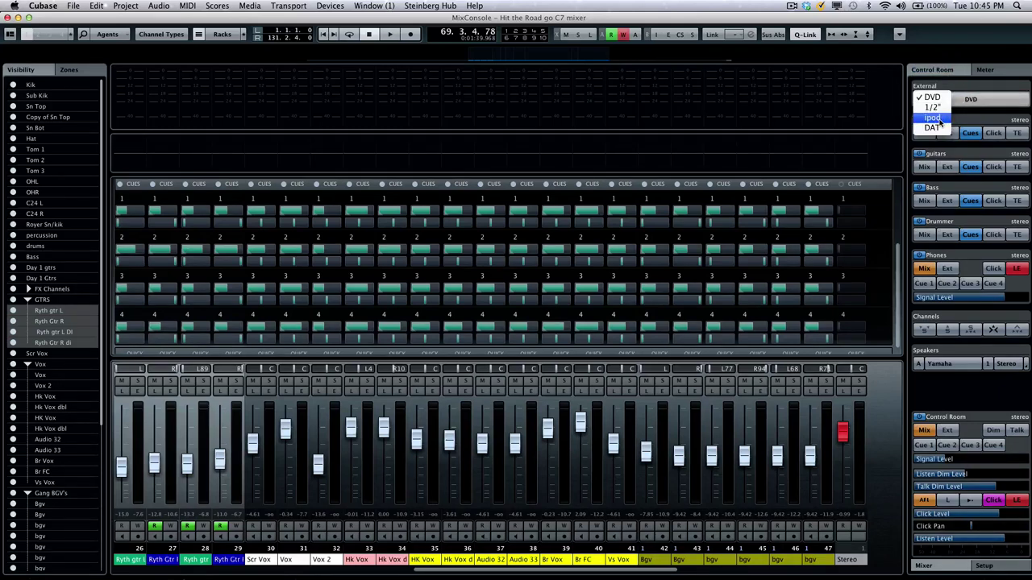
click(942, 121)
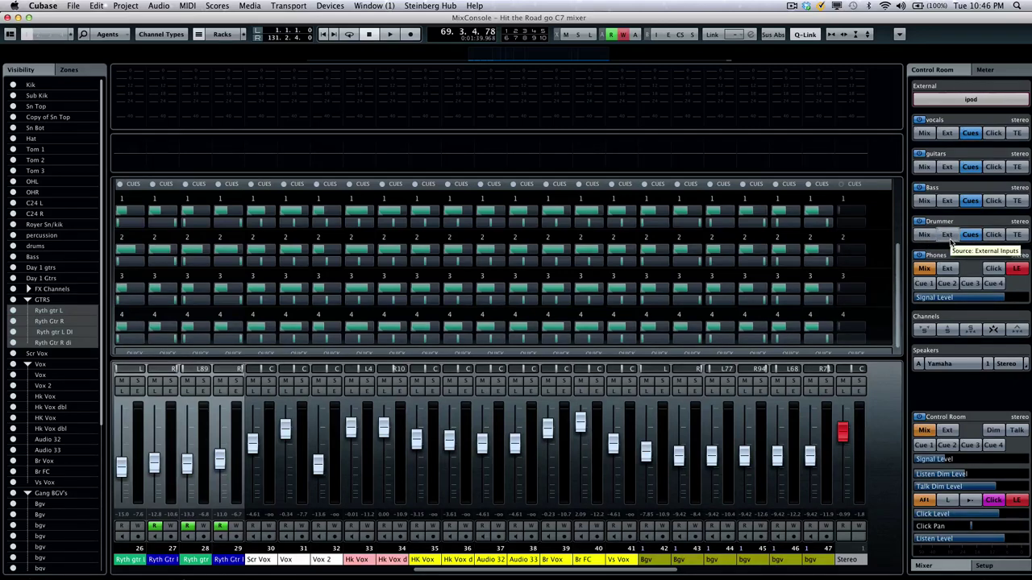
click(948, 235)
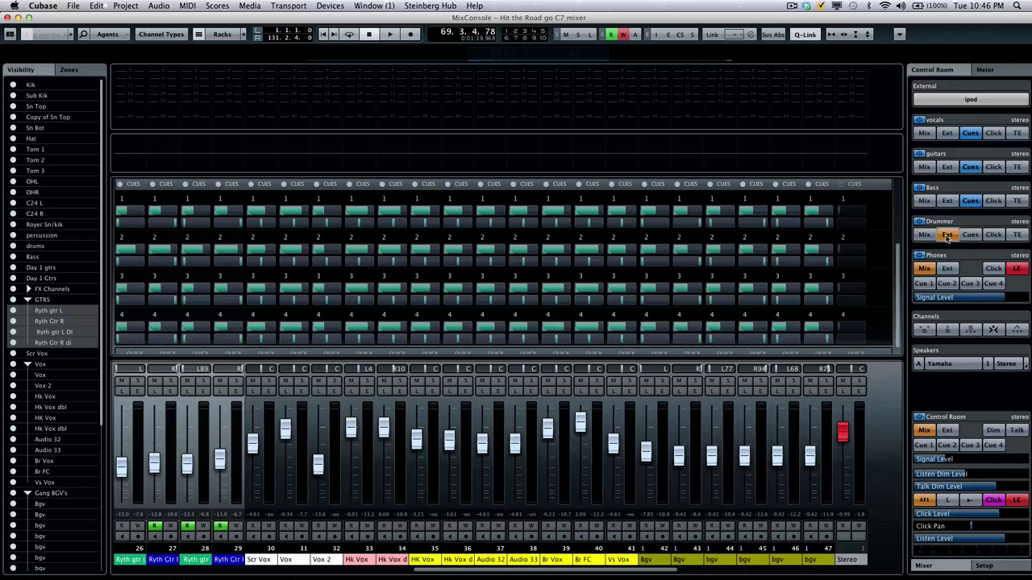
click(948, 235)
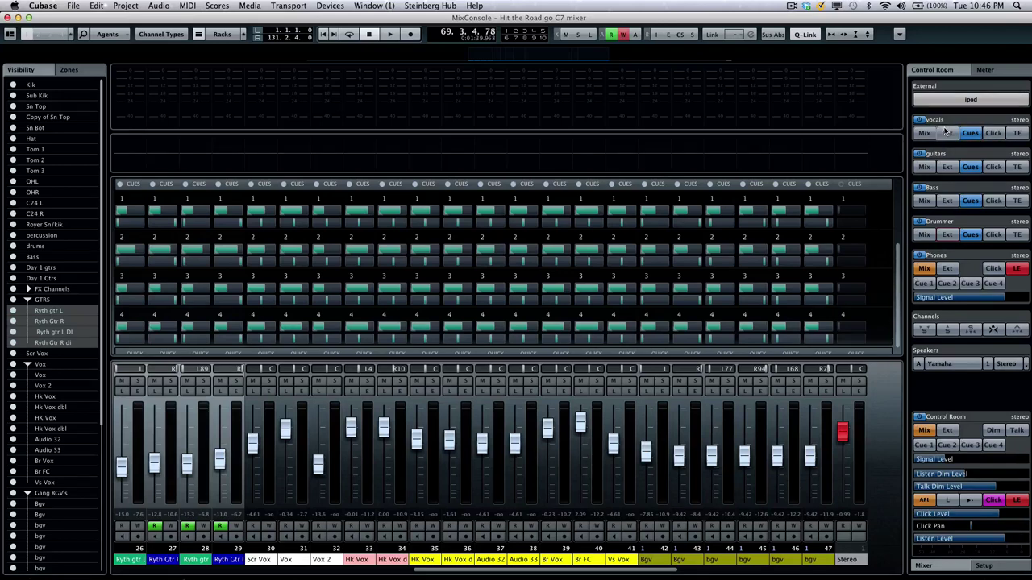
- Turn on the click for the Drummer, Bass and guitars cue mixes
click(969, 221)
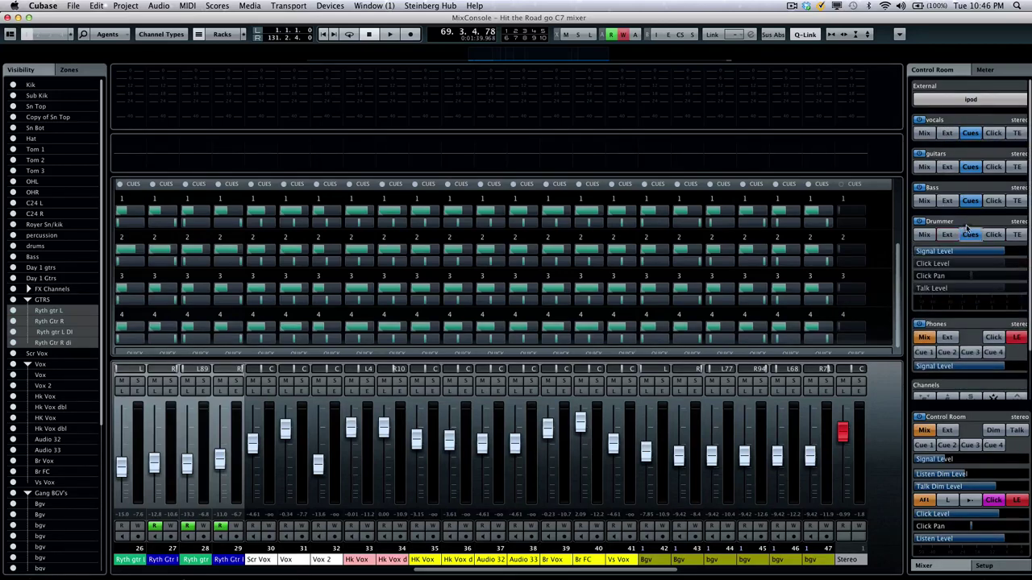
click(978, 221)
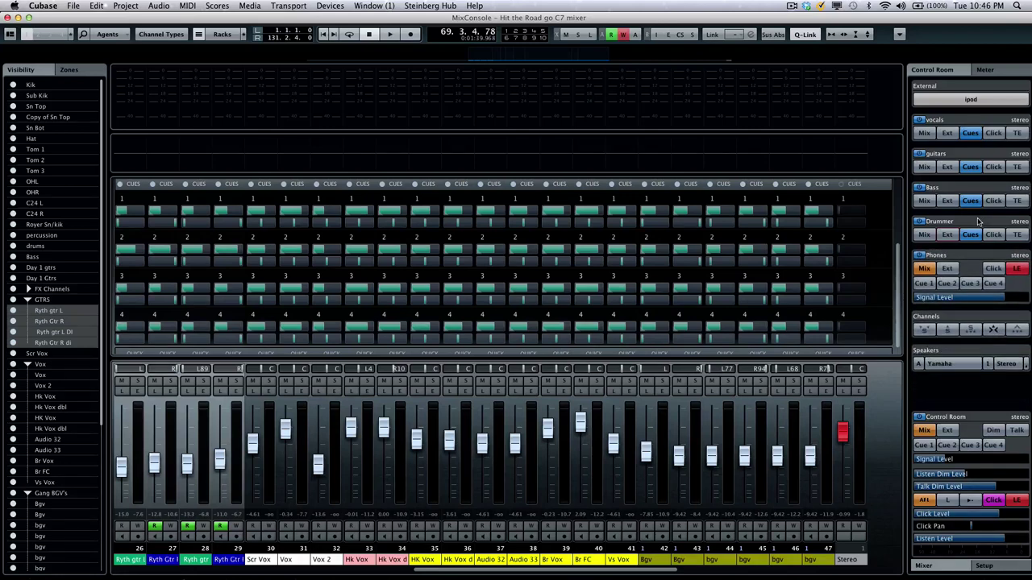
click(993, 234)
click(995, 199)
click(995, 168)
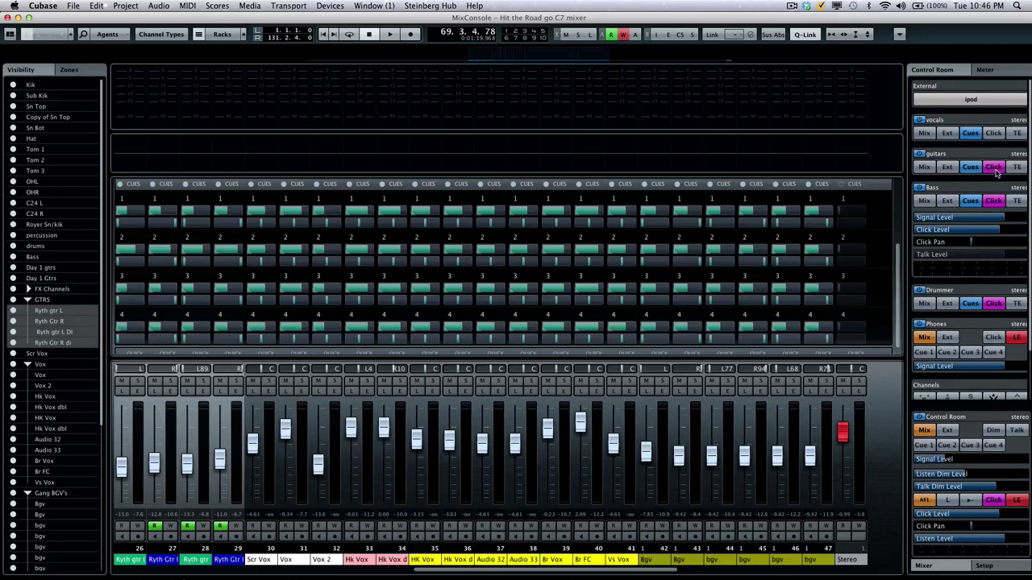
click(982, 188)
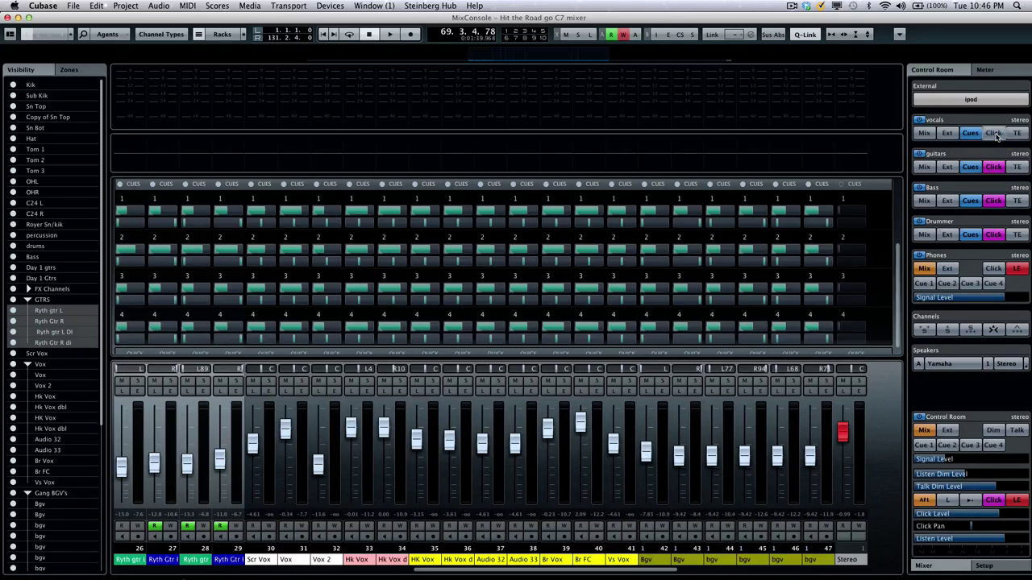
- Raise the Drummer cue's signal level to 1.87
click(977, 222)
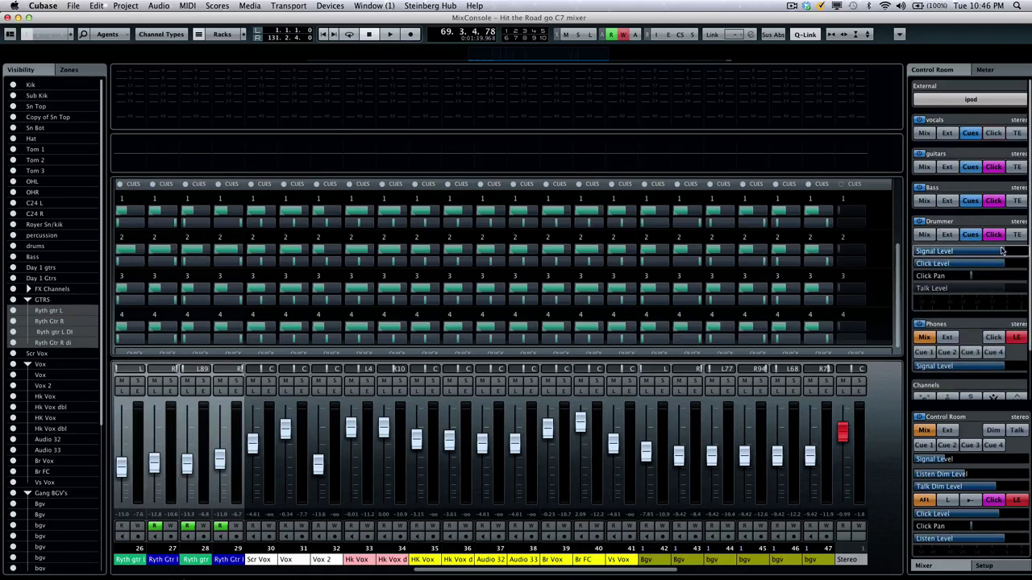
drag(1002, 251, 1014, 251)
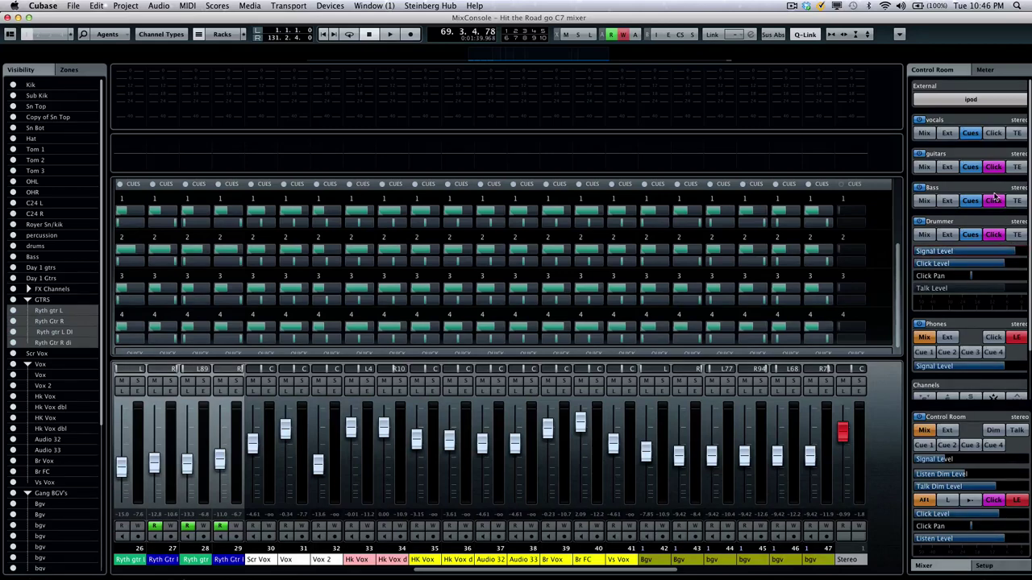
mouse_move(995, 233)
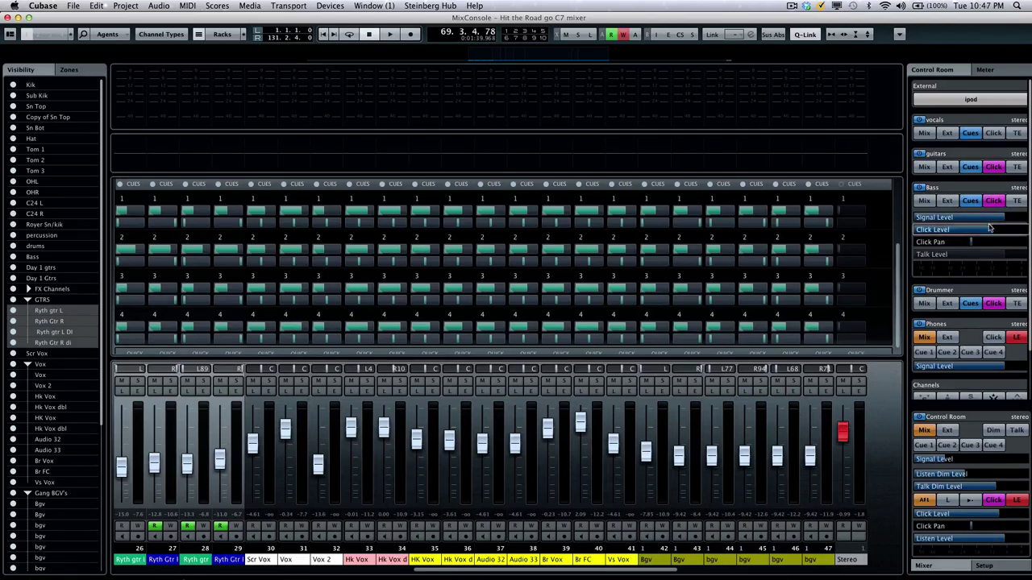
- Reset the guitars cue's click pan to centre
click(972, 154)
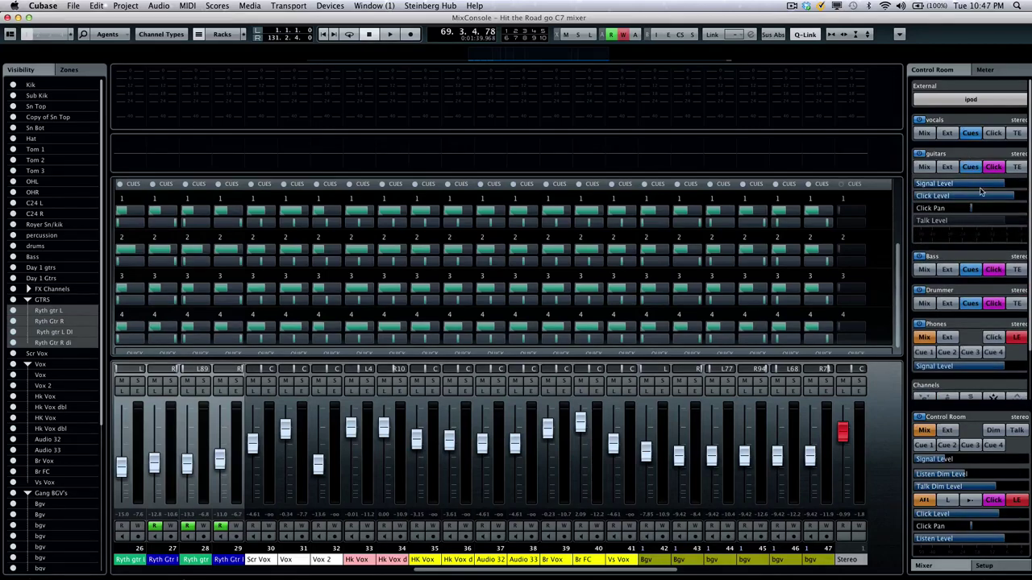
mouse_move(1000, 201)
mouse_move(967, 210)
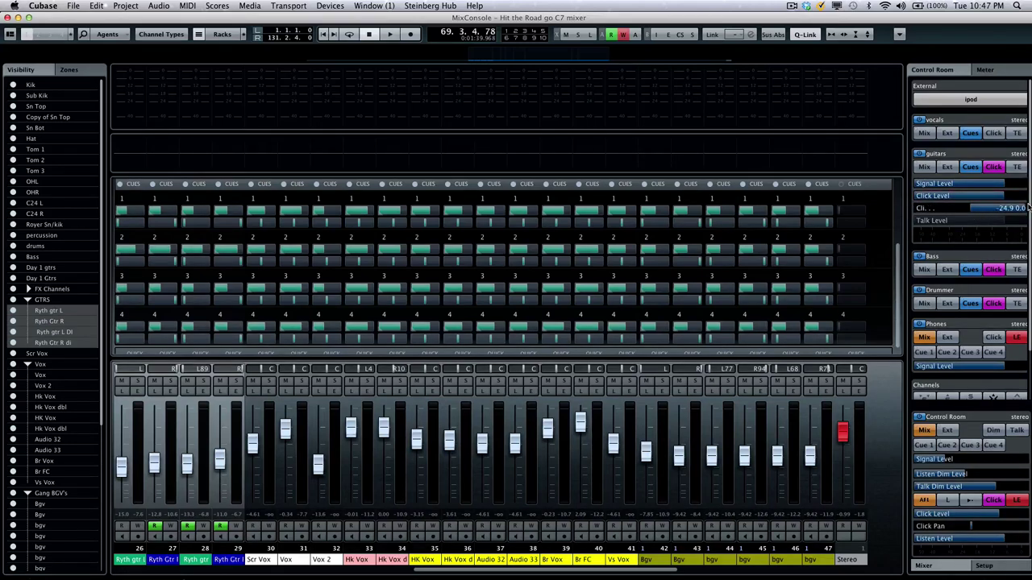
click(971, 211)
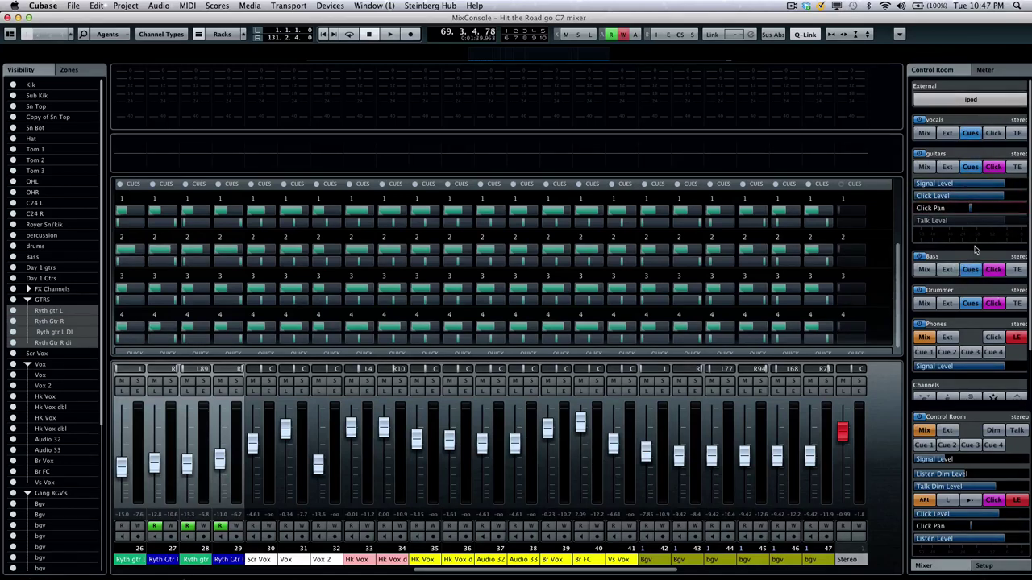
click(969, 155)
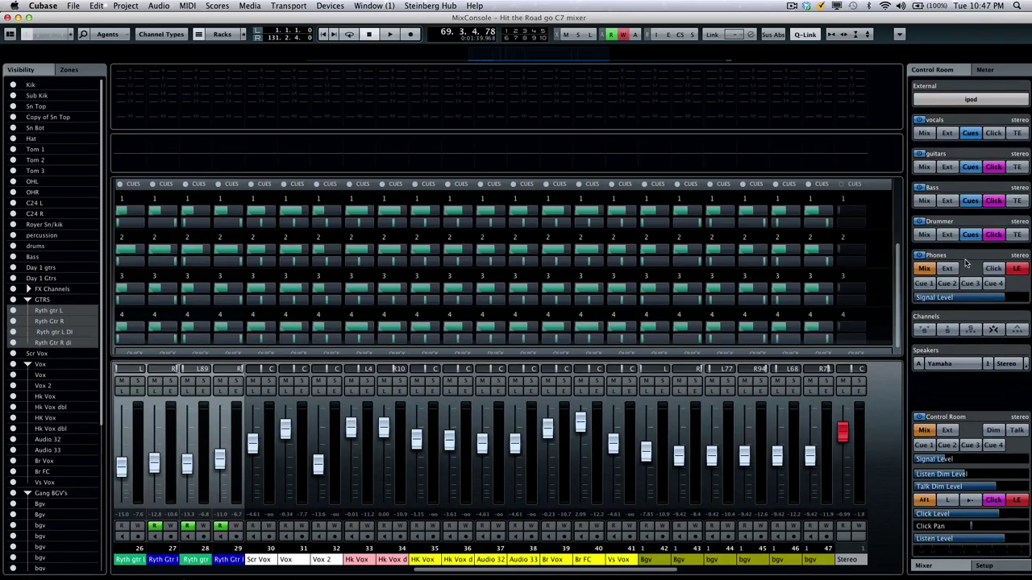
- Activate talkback and enable it on the vocals, guitars, Bass and Drummer cues
click(1017, 431)
click(1021, 135)
click(1018, 167)
click(1017, 201)
click(1019, 235)
click(1017, 201)
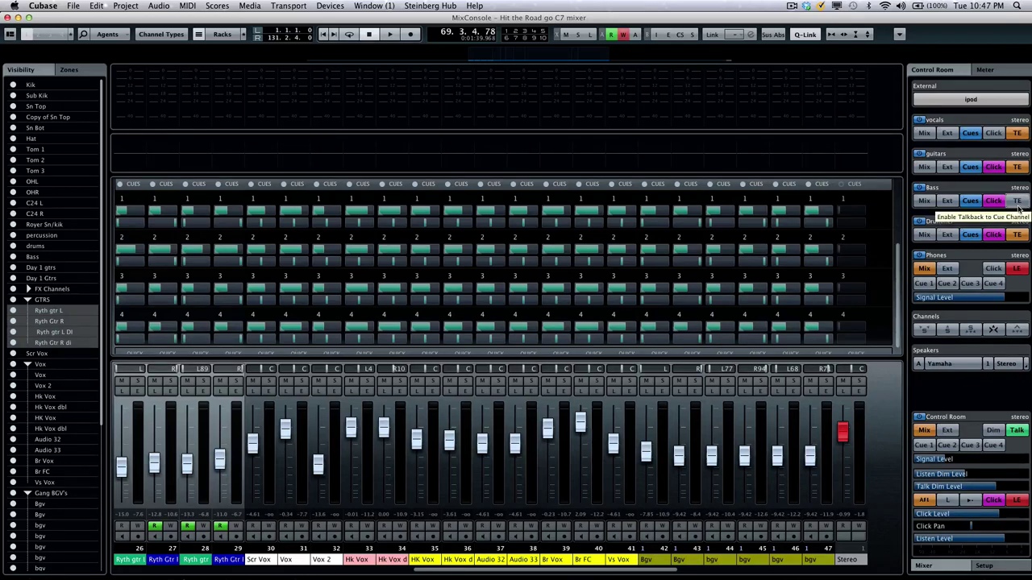
click(1018, 204)
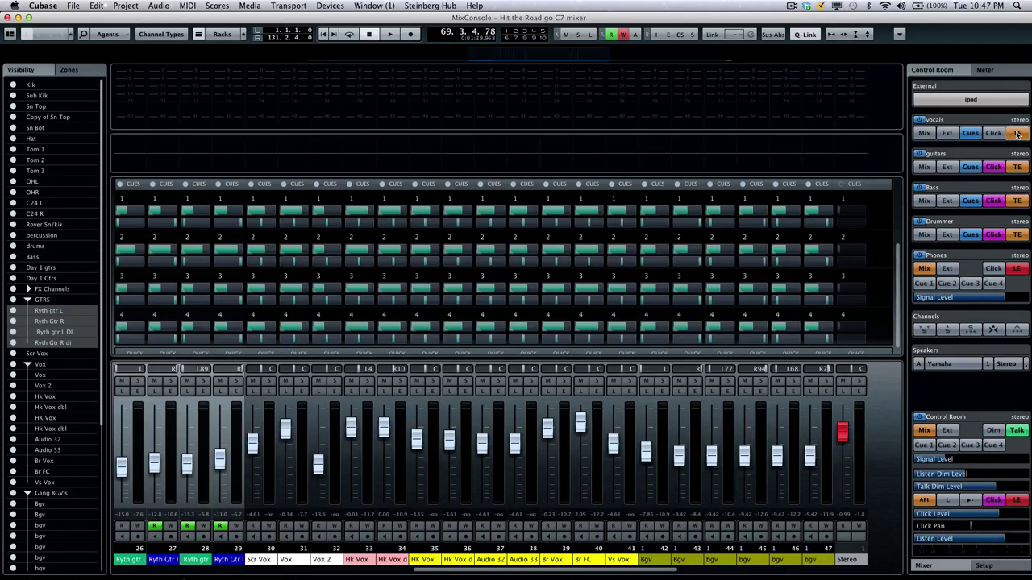
- Load REVerence into the vocals cue's first insert slot via a 'rev' search, then close its window
click(997, 567)
click(963, 123)
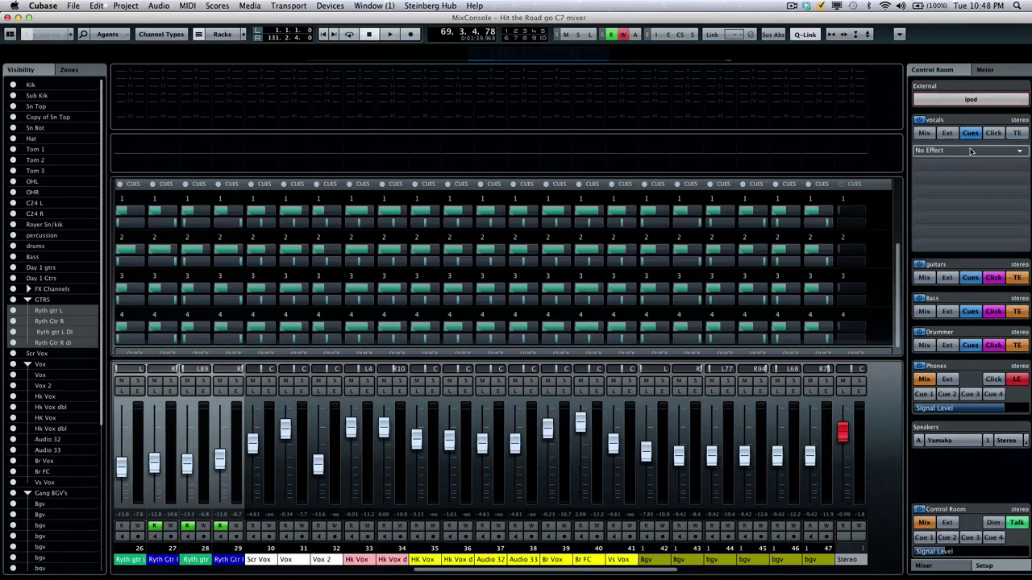
click(971, 152)
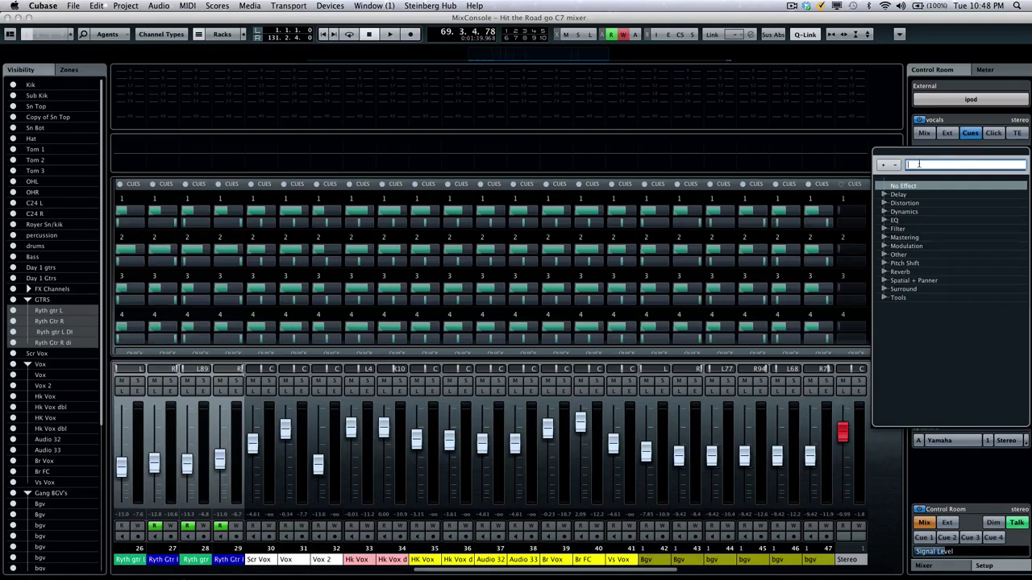
text(rev)
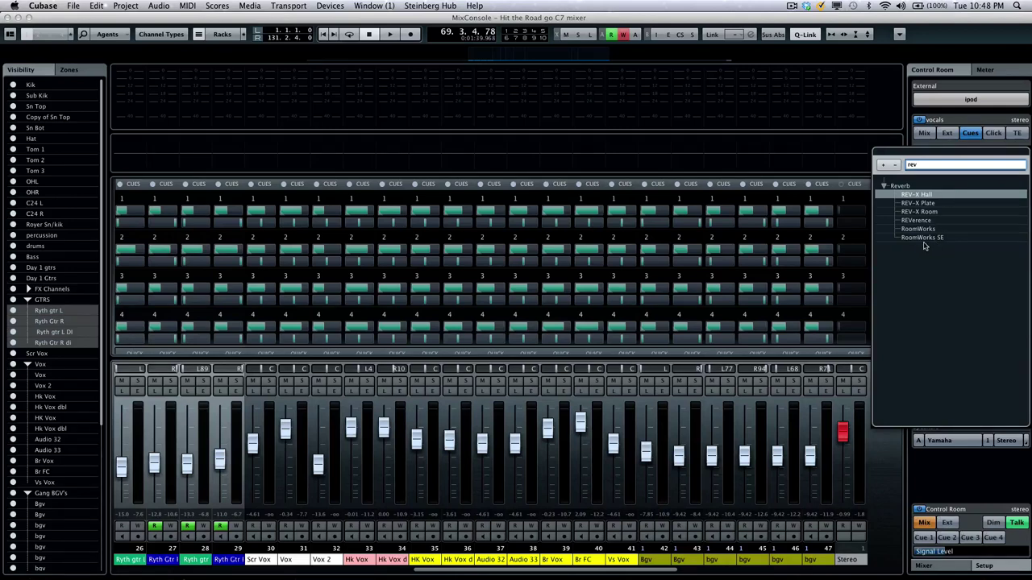
click(925, 220)
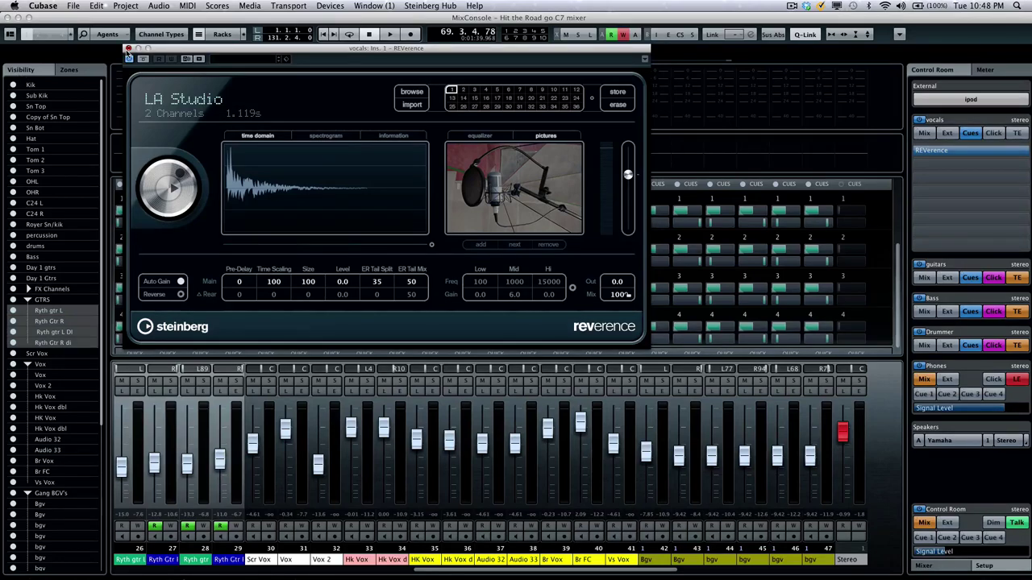
click(128, 49)
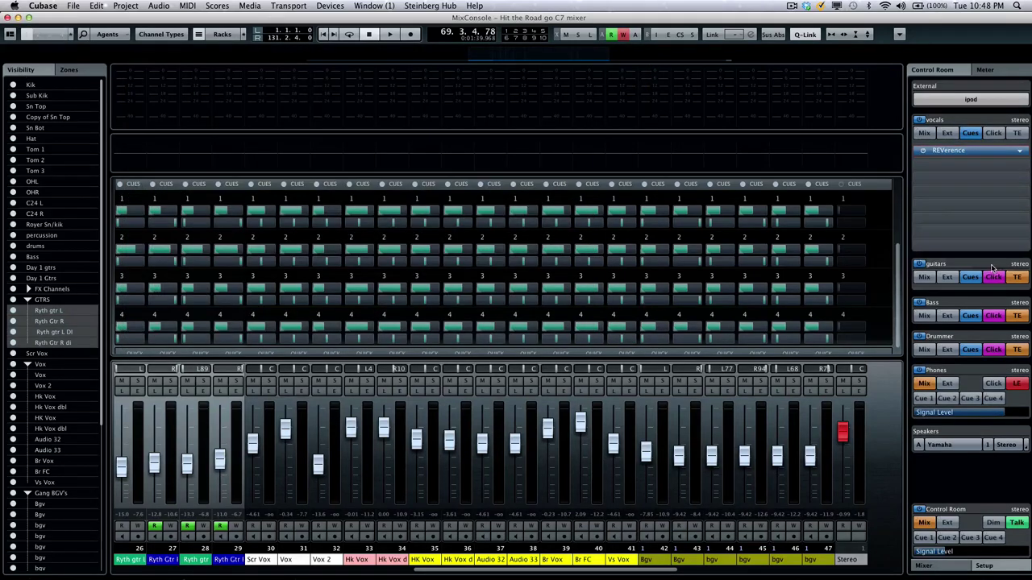
- Check the guitars and Bass cue inserts, then expand the vocals cue to show REVerence
click(969, 125)
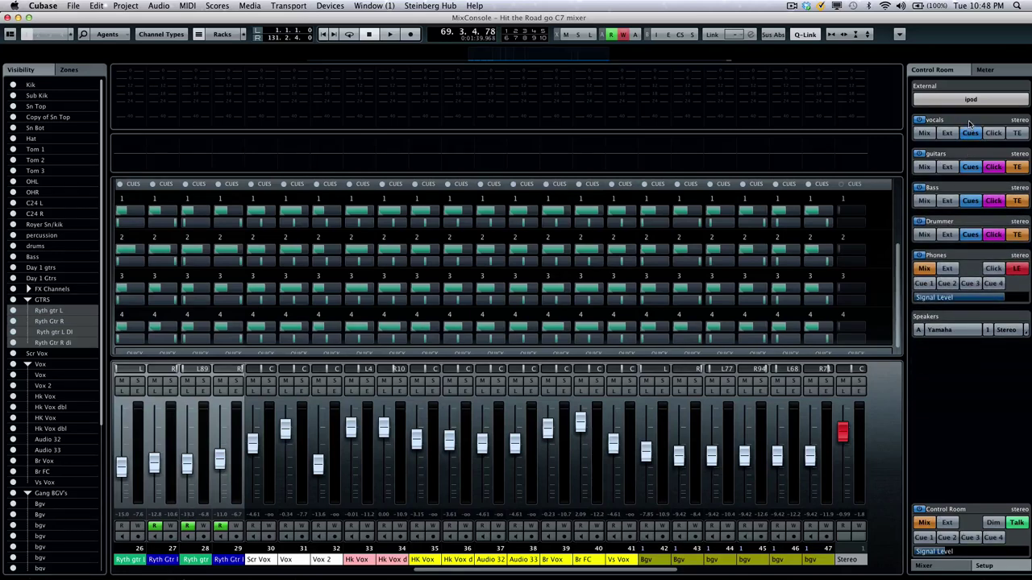
click(953, 155)
click(953, 155)
click(958, 191)
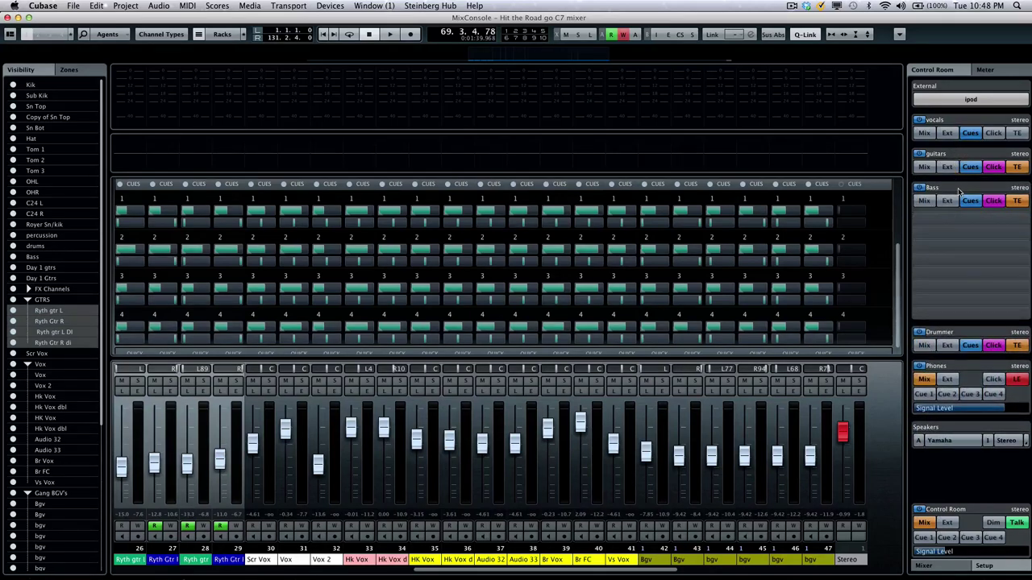
click(959, 191)
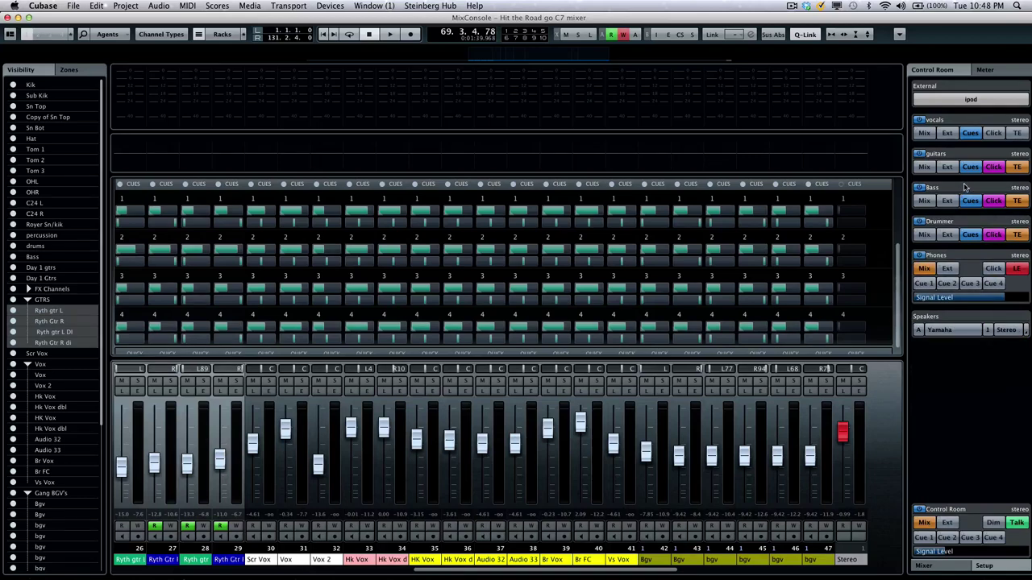
click(972, 157)
click(971, 157)
click(971, 133)
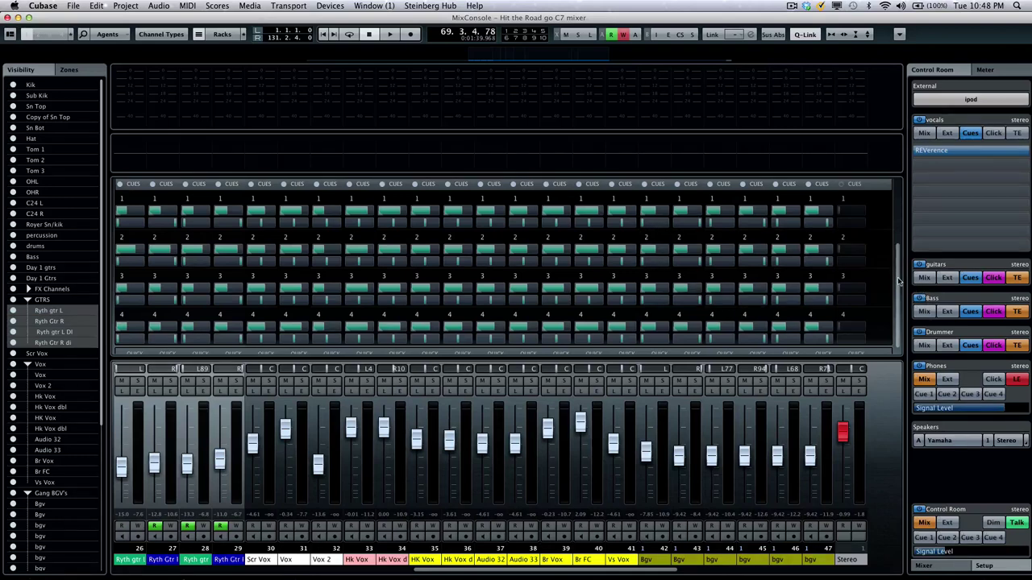
mouse_move(939, 226)
mouse_move(926, 200)
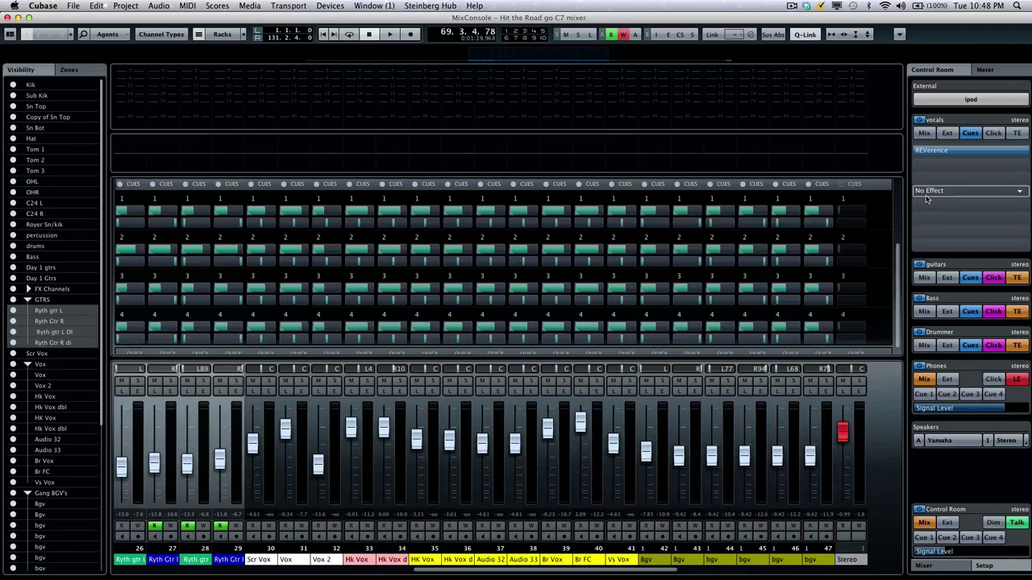